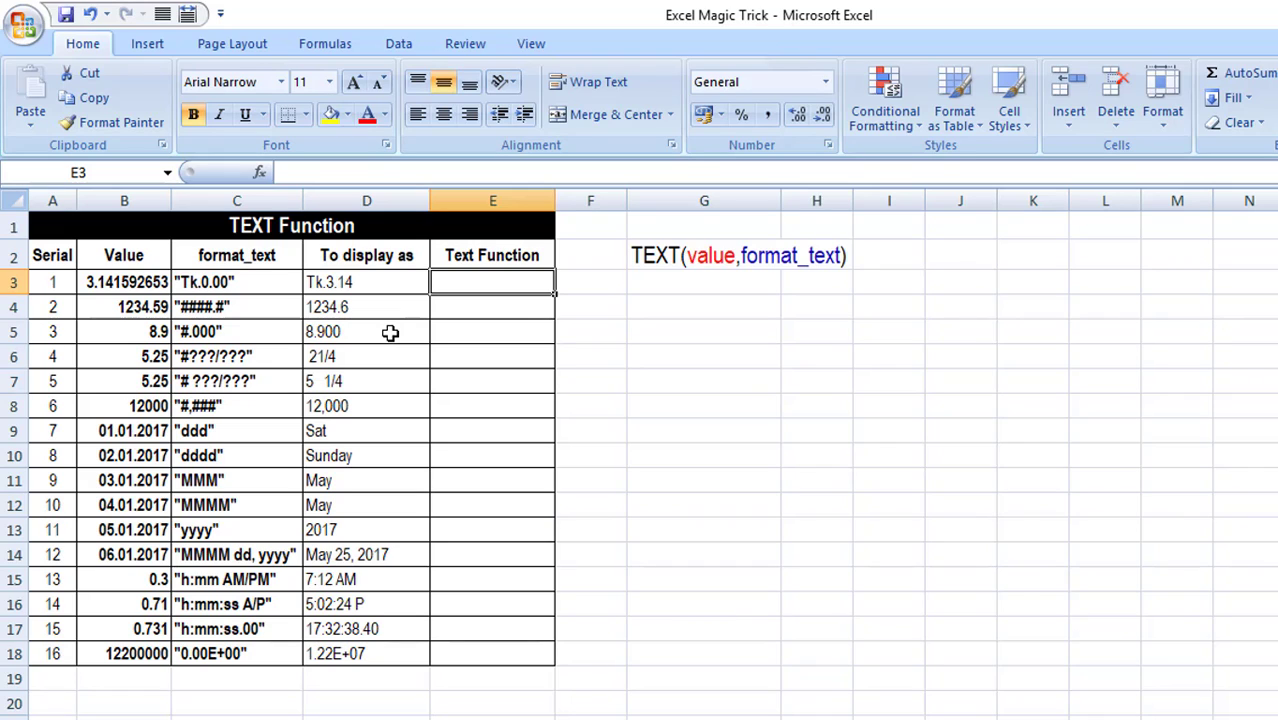
# - Enter the formula =TEXT(B3,"Tk.0.00") in cell E3, and recheck the entered formula
pyautogui.click(101, 284)
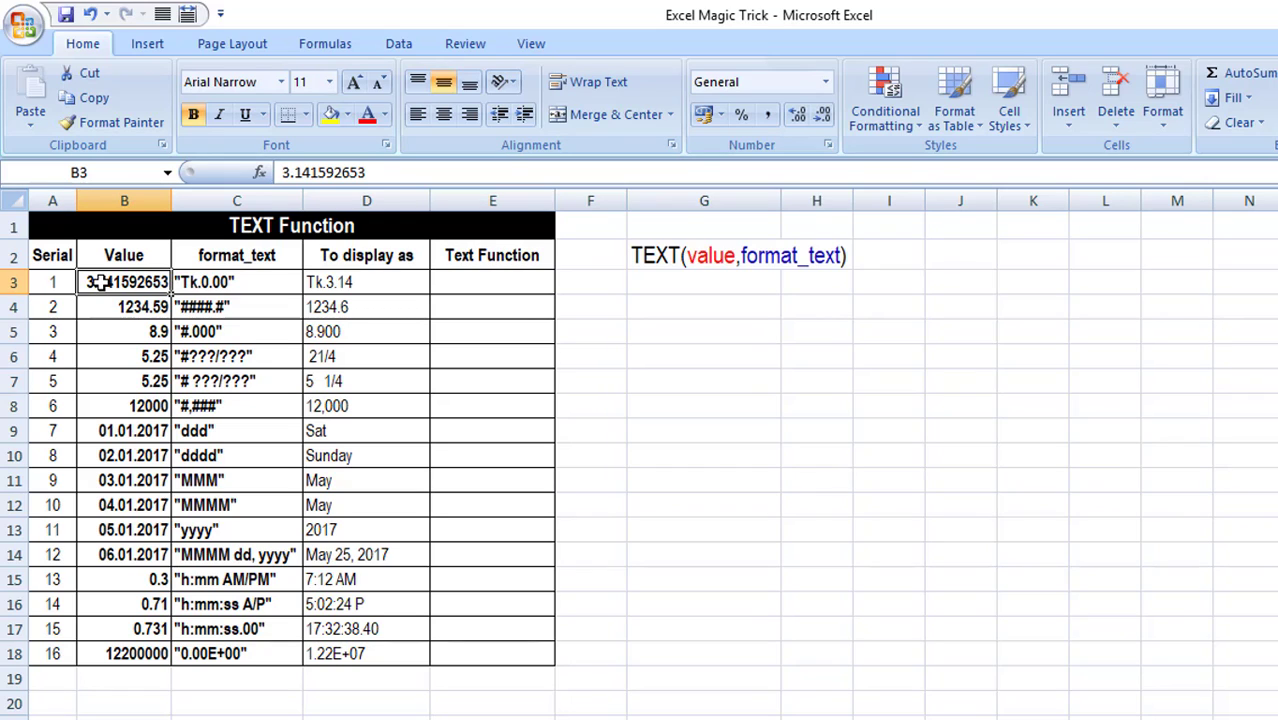
pyautogui.click(367, 284)
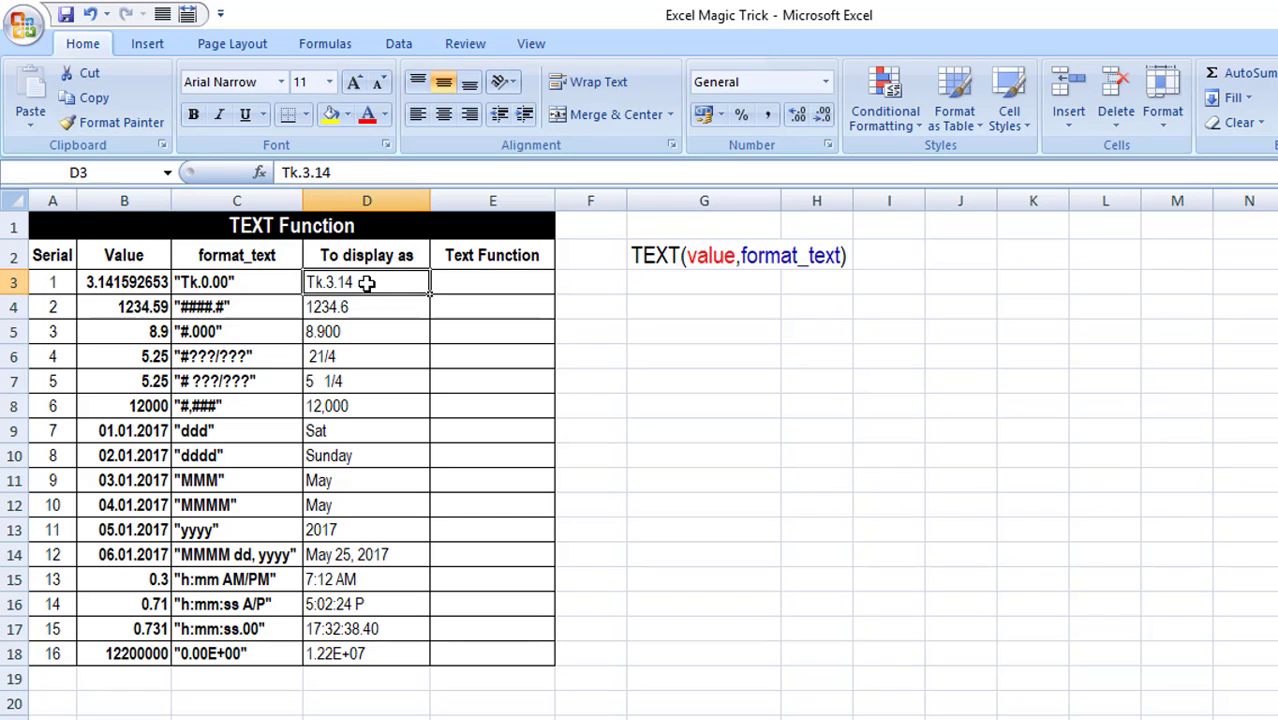
pyautogui.click(458, 284)
pyautogui.write('=')
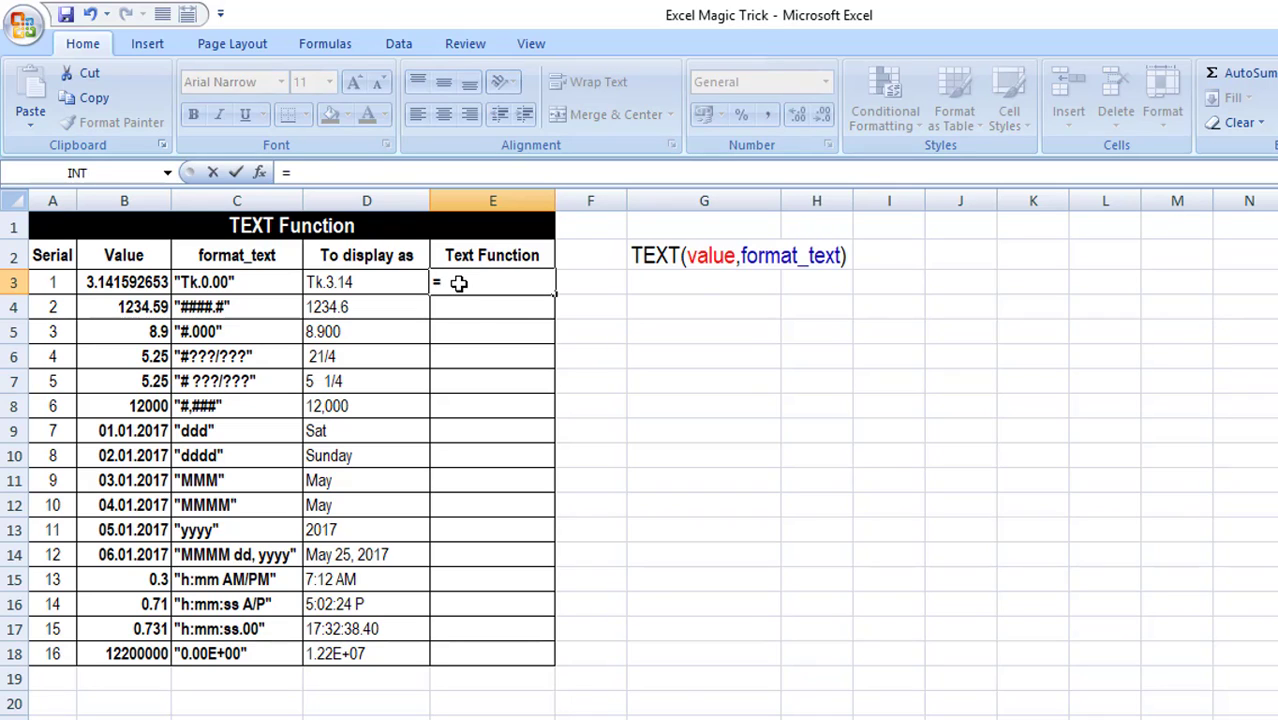
pyautogui.write('te')
pyautogui.press('Tab')
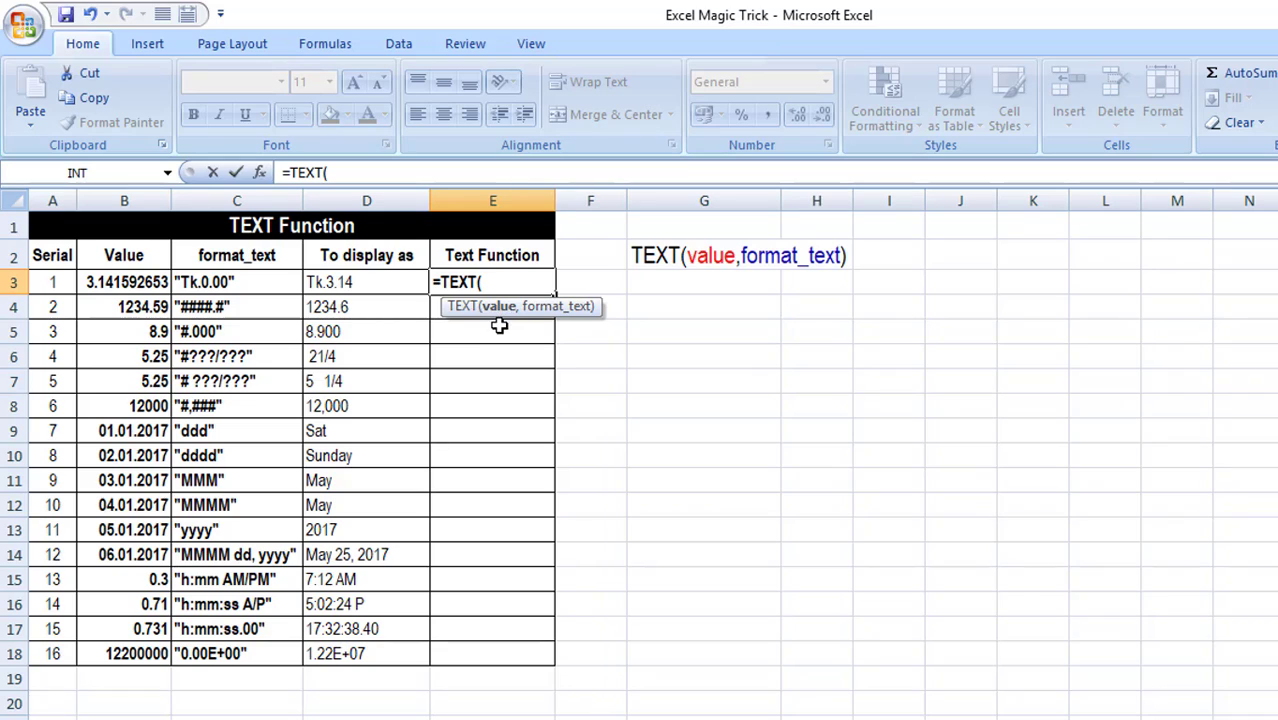
pyautogui.click(118, 283)
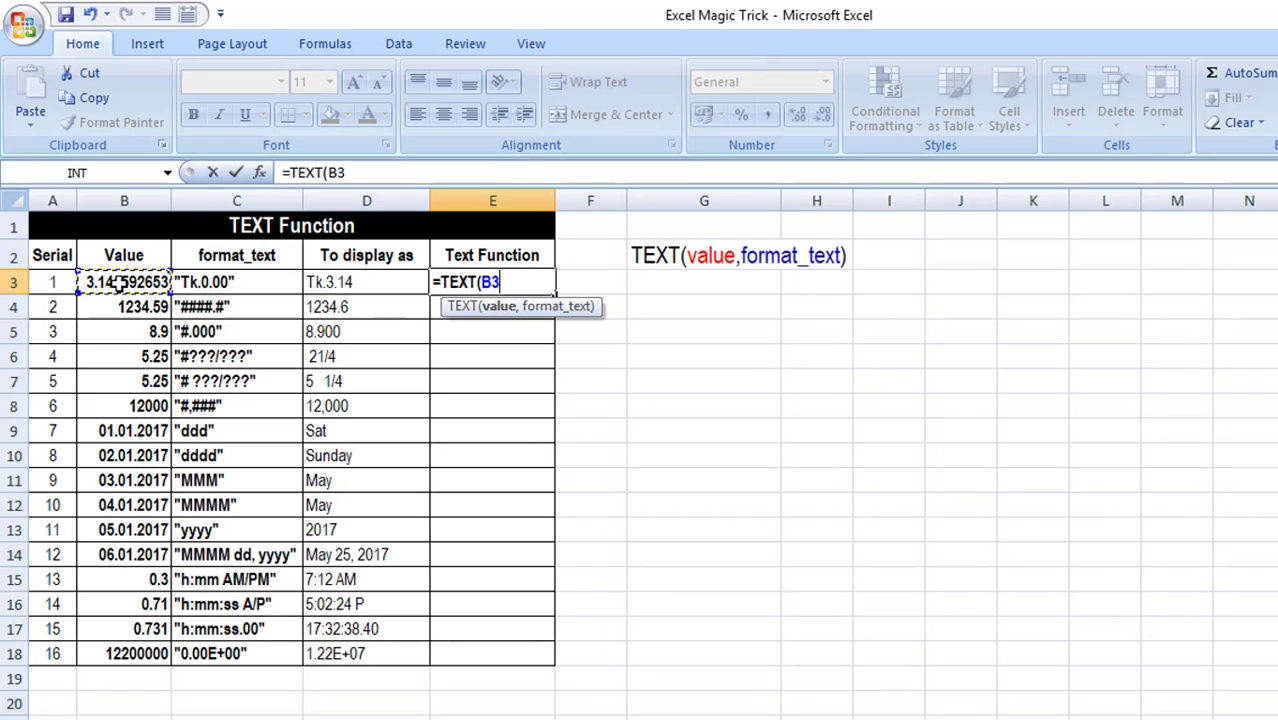
pyautogui.write(',')
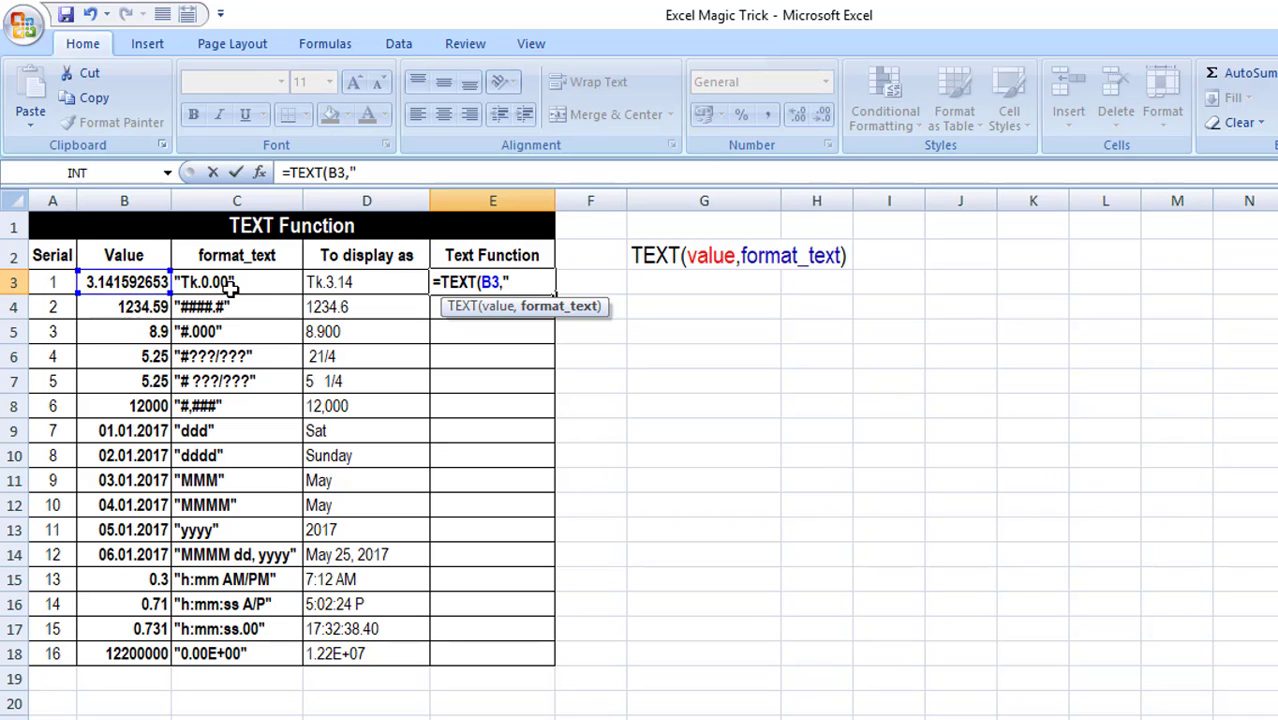
pyautogui.write('Tk.0')
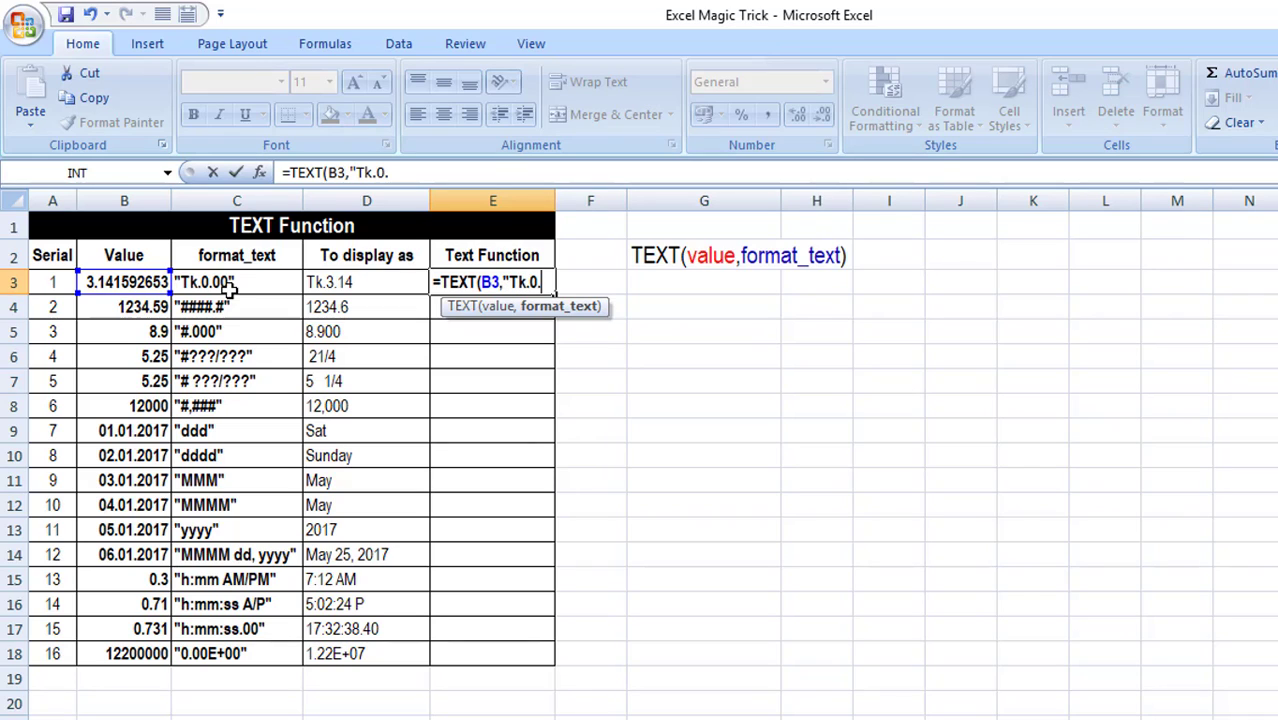
pyautogui.write('.00')
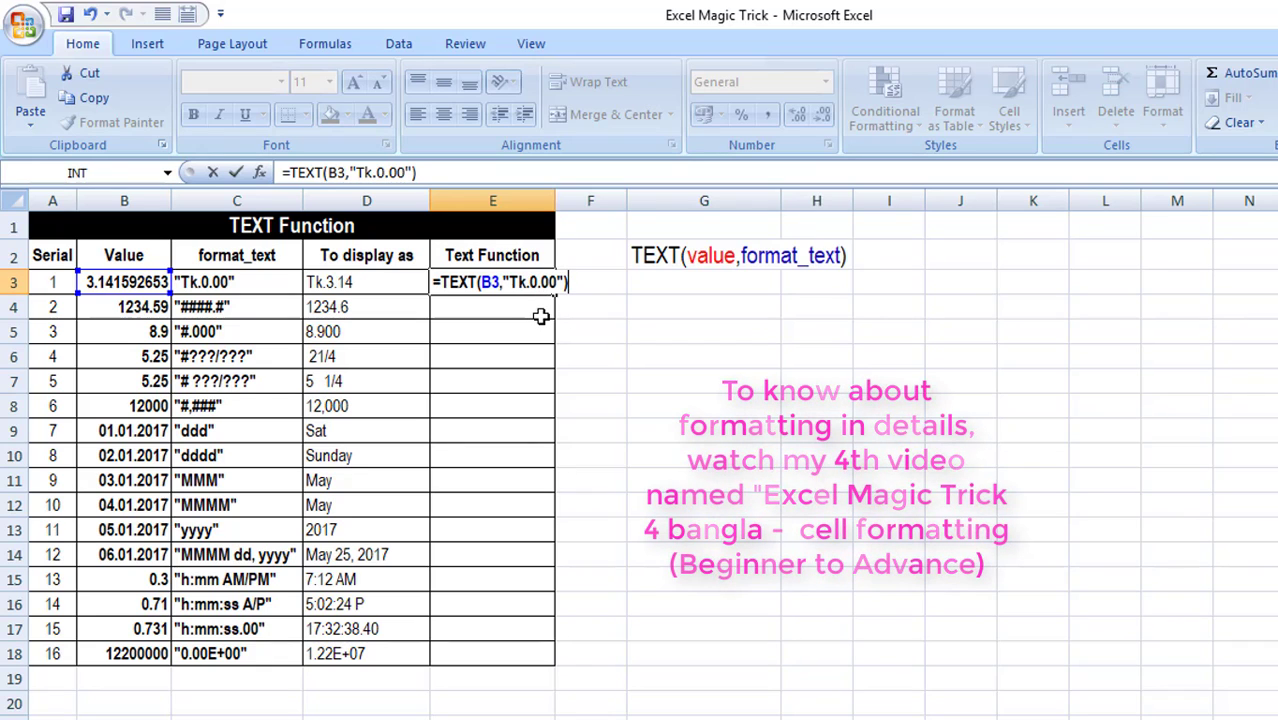
pyautogui.press('Return')
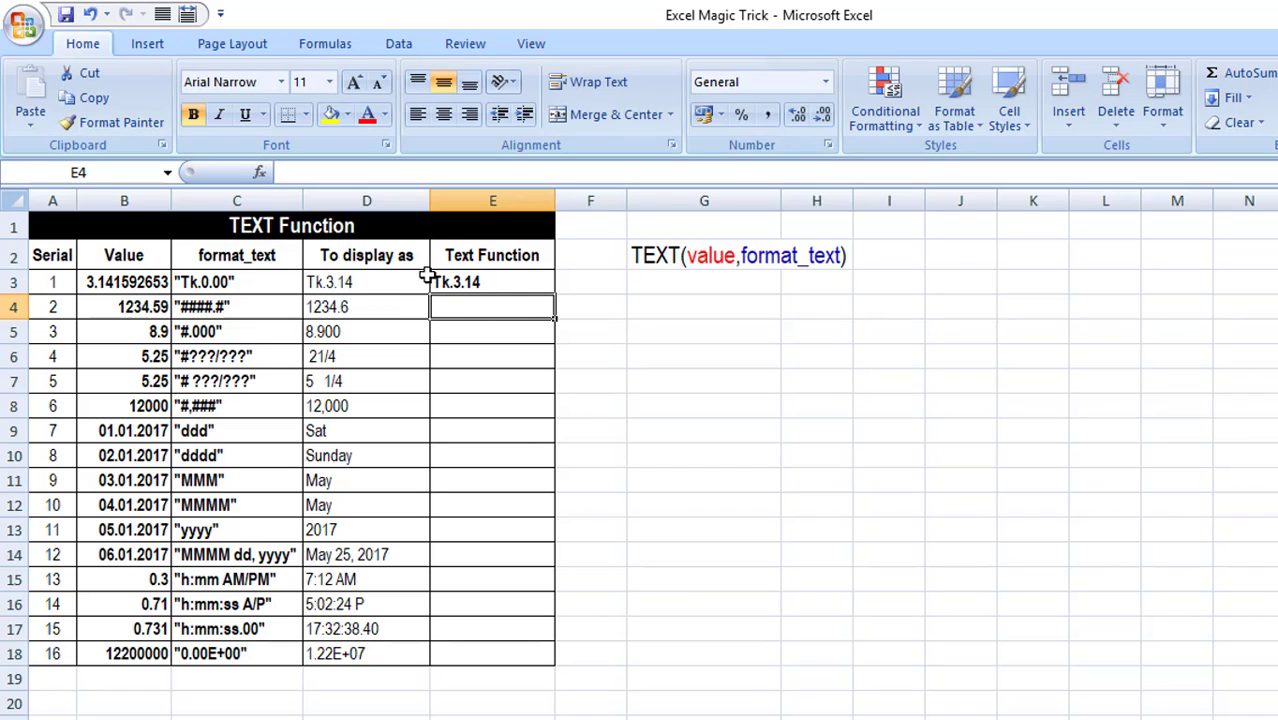
pyautogui.click(497, 282)
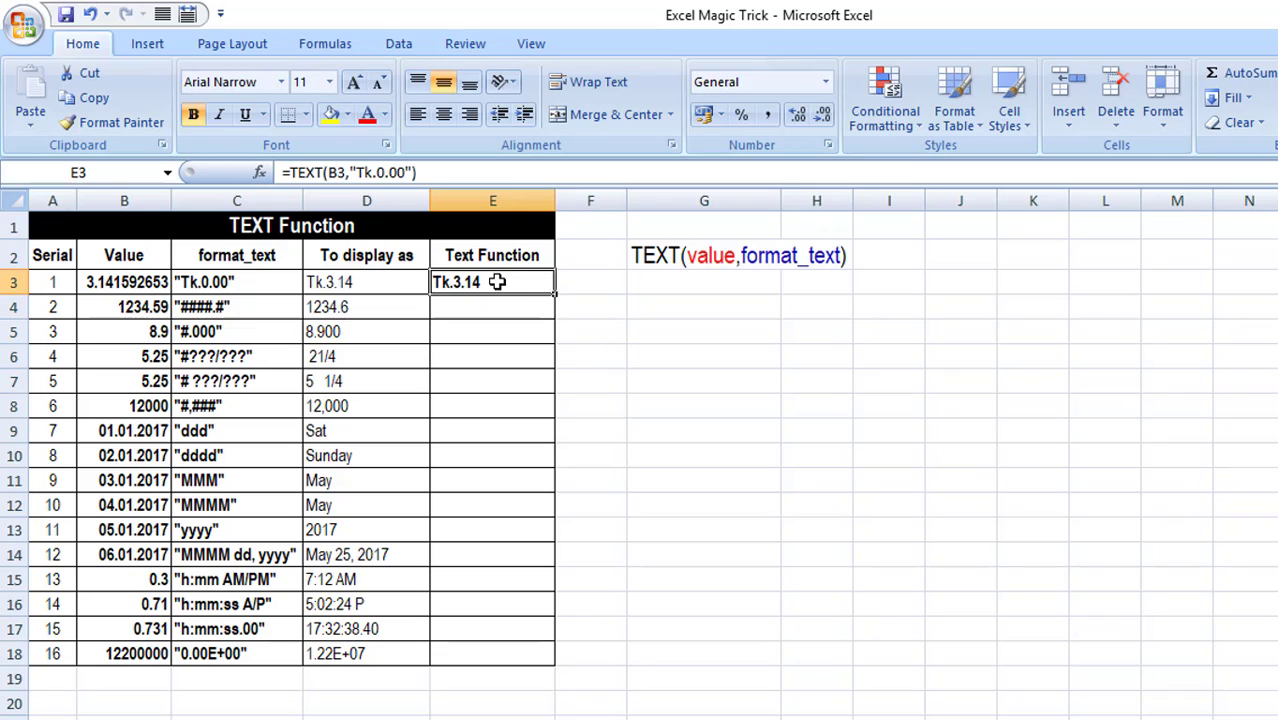
pyautogui.doubleClick(522, 284)
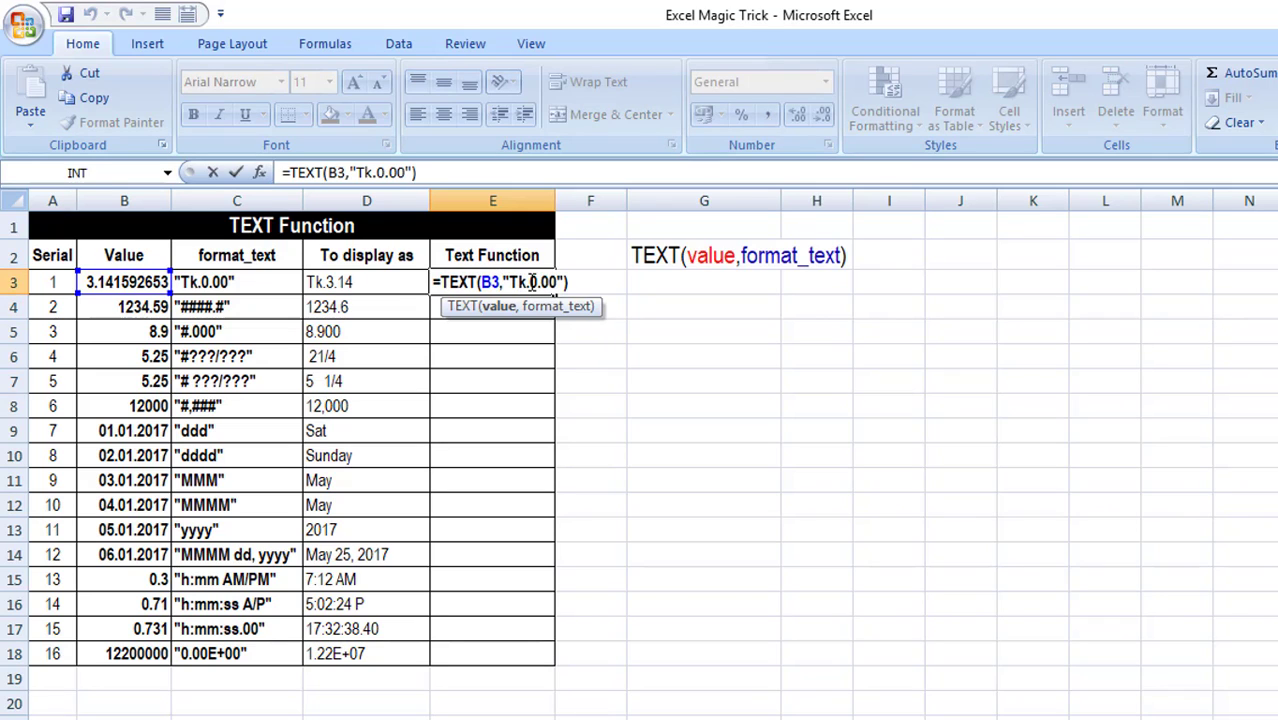
pyautogui.press('Return')
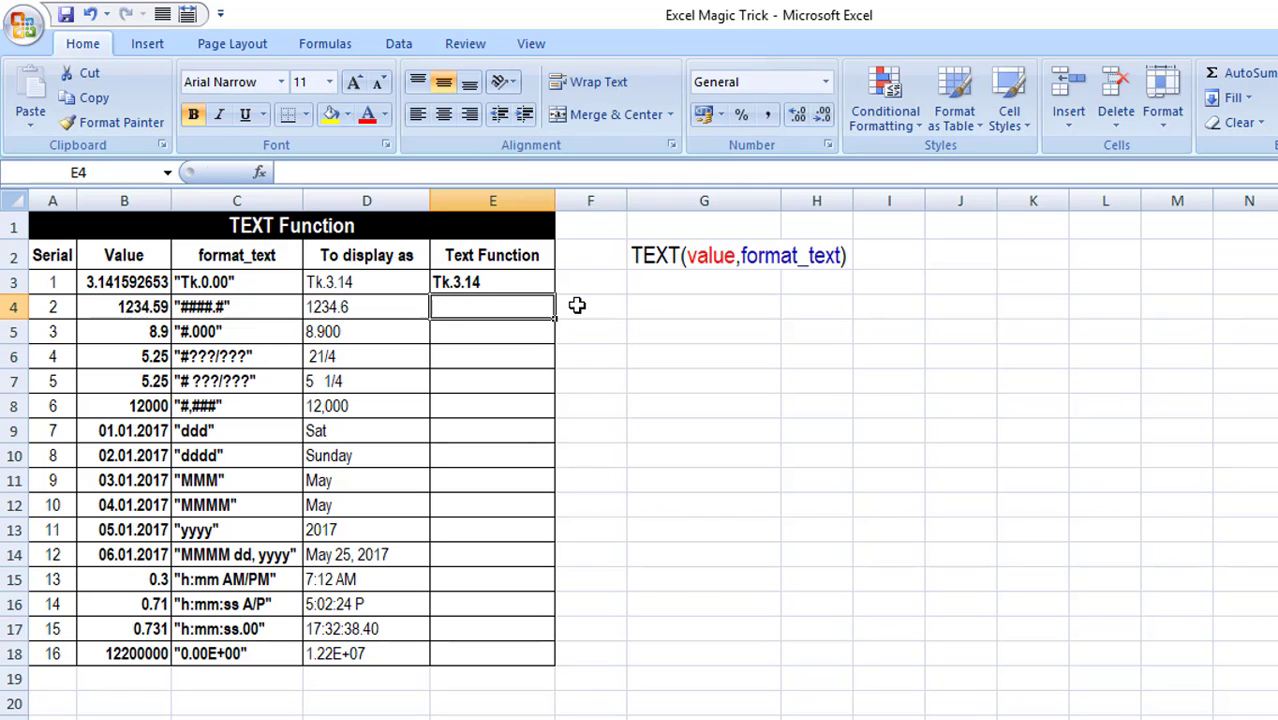
# - Enter the formula =TEXT(B4,"####.#") in cell E4 to format the value with up to one decimal
pyautogui.write('=te')
pyautogui.press('Tab')
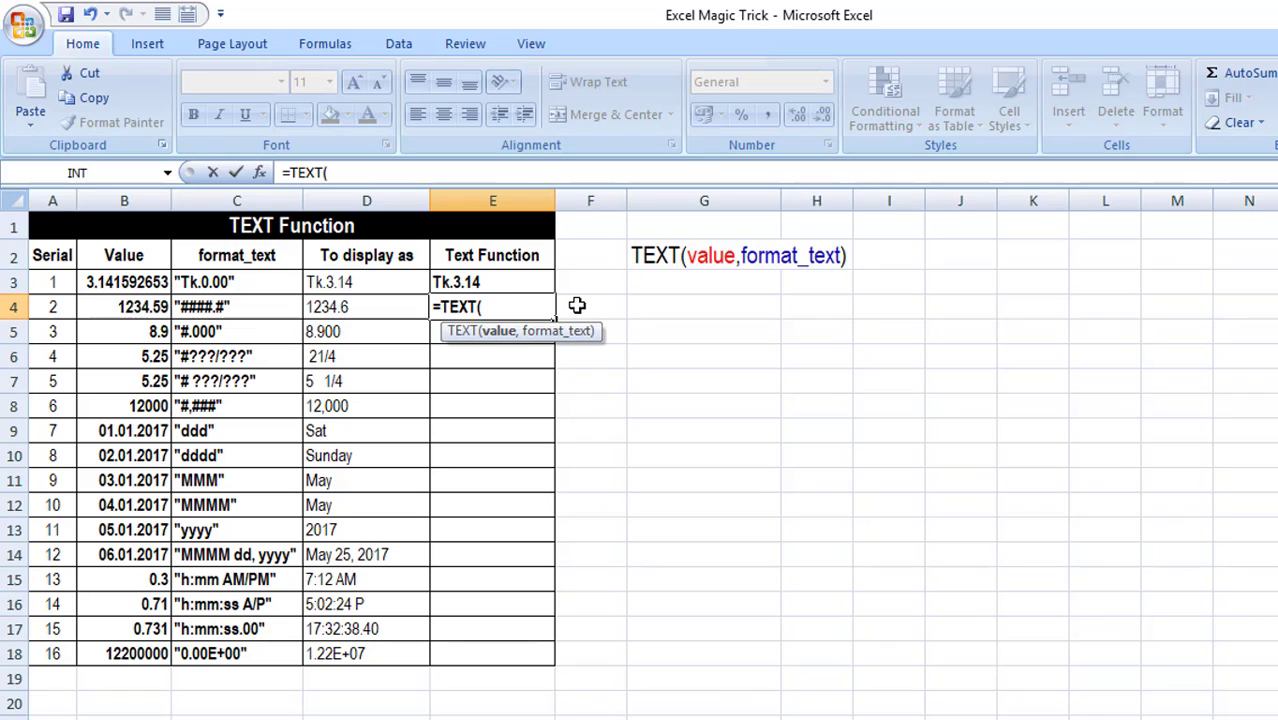
pyautogui.click(125, 307)
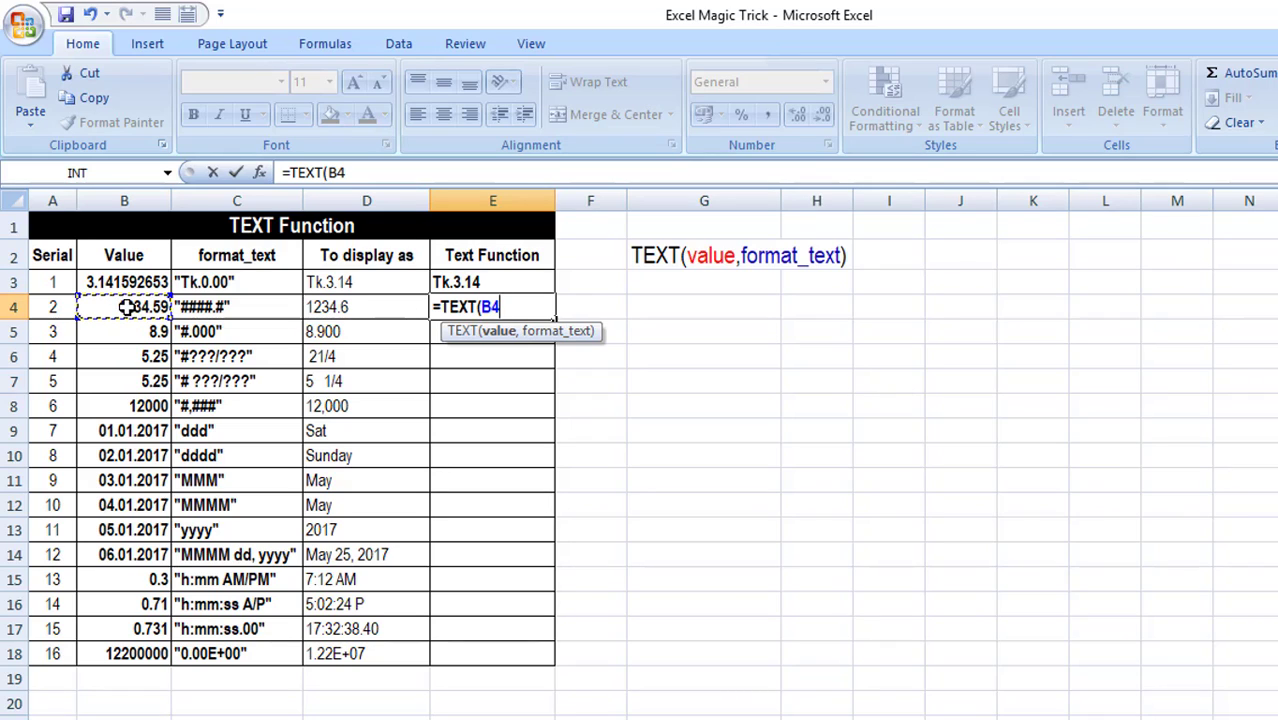
pyautogui.write(',')
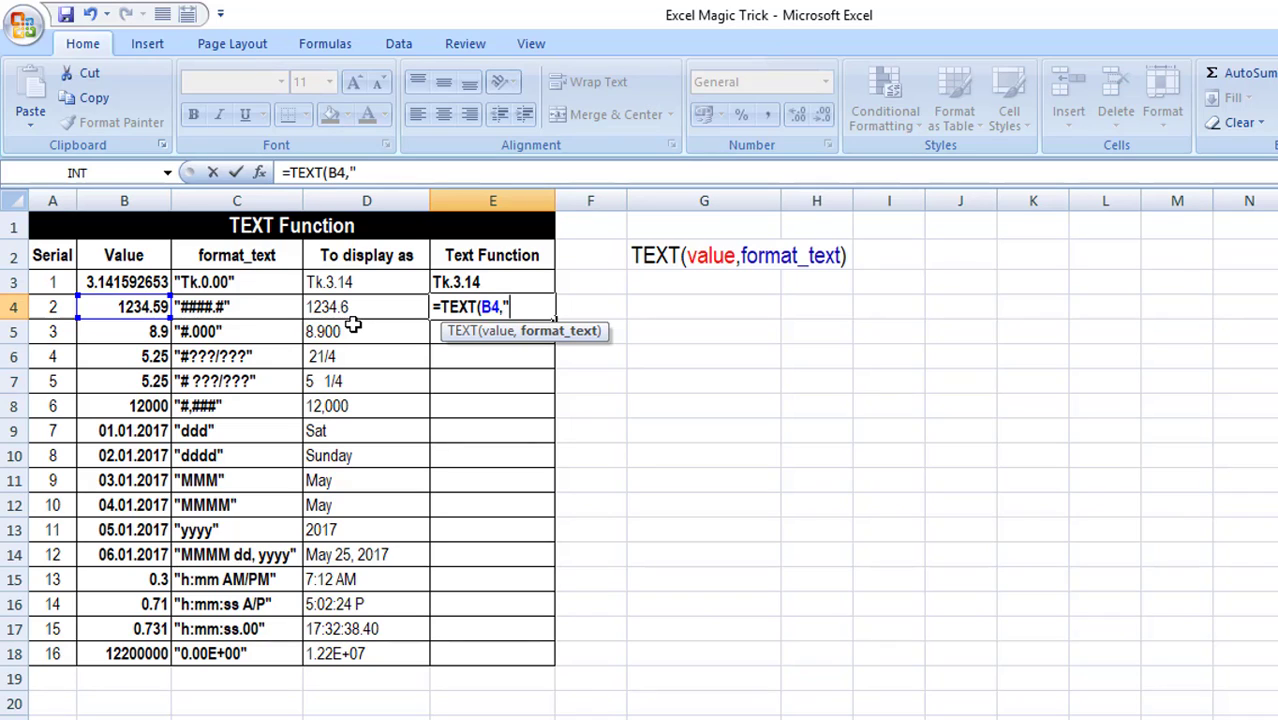
pyautogui.write('####')
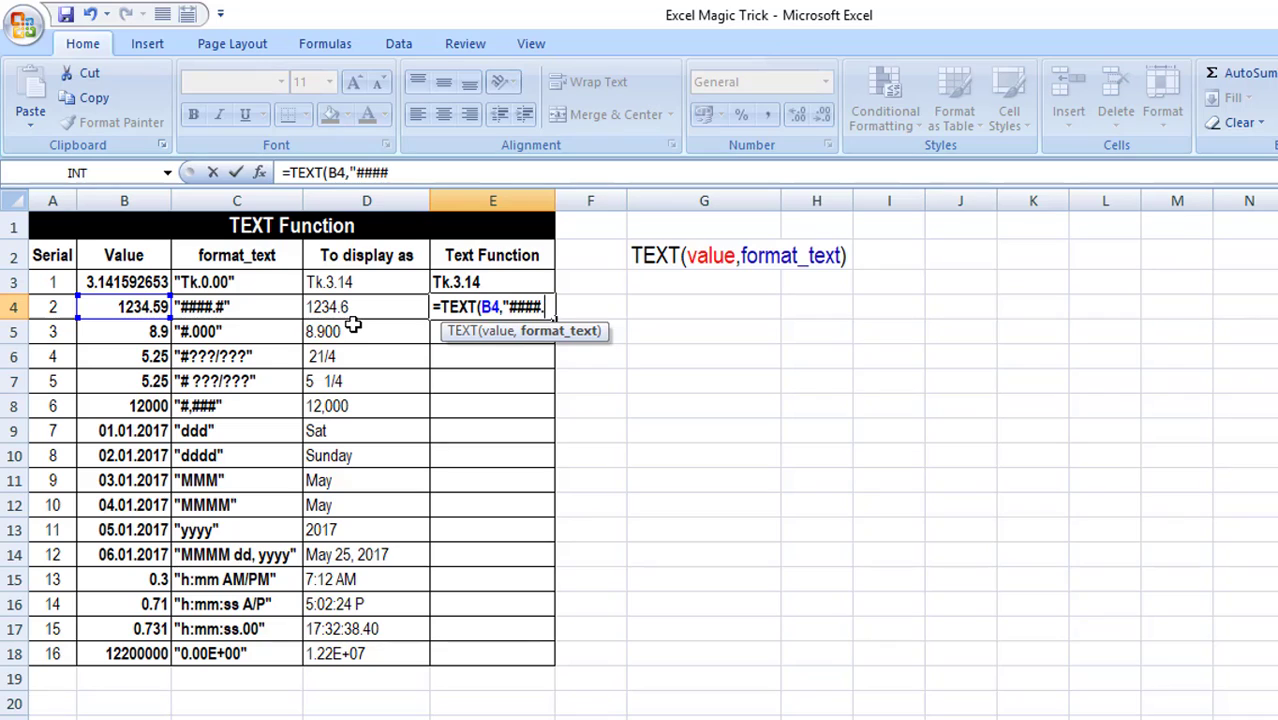
pyautogui.write('.#')
pyautogui.write('")')
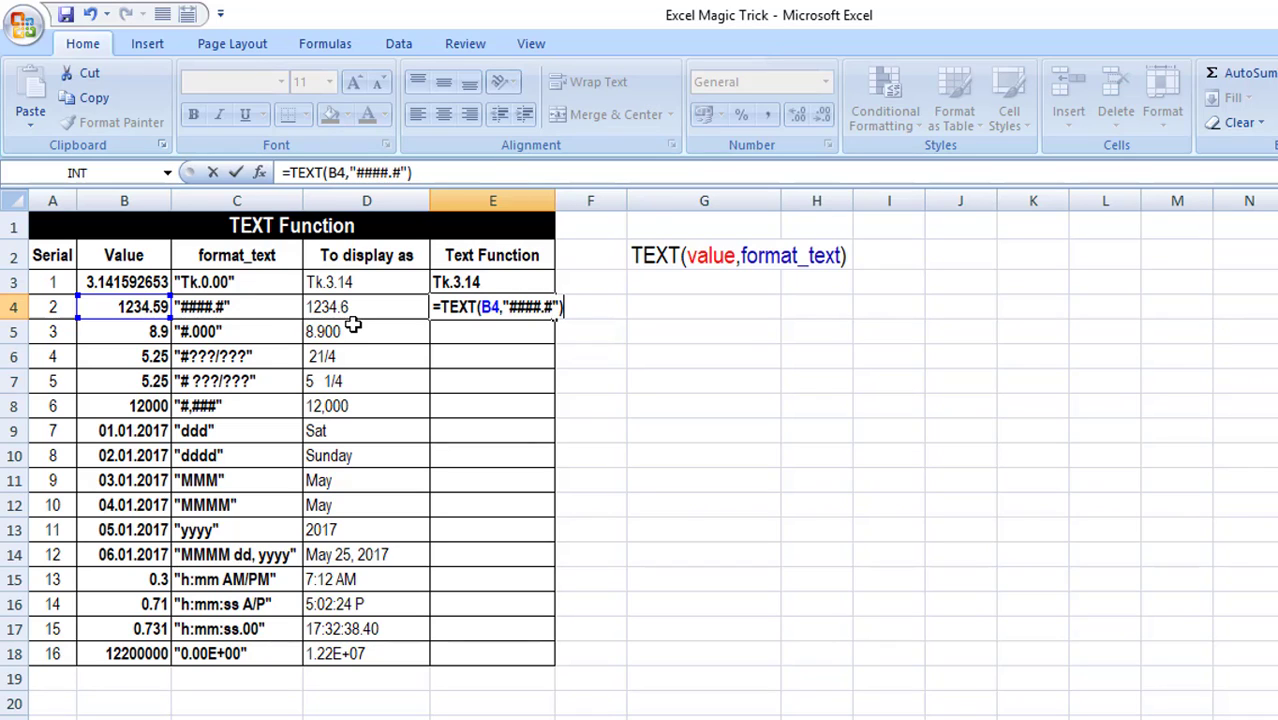
pyautogui.press('Return')
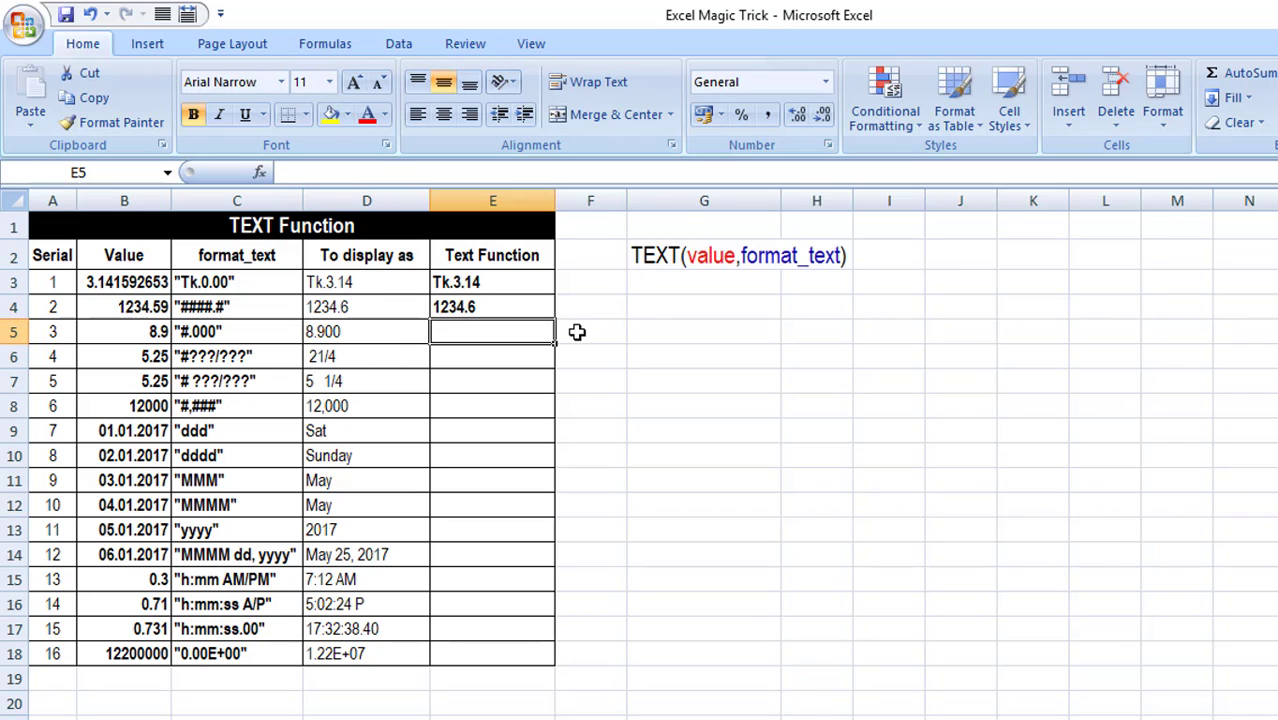
# - Enter the formula =TEXT(B5,"#.000") in cell E5 to format the value with three decimals
pyautogui.write('=')
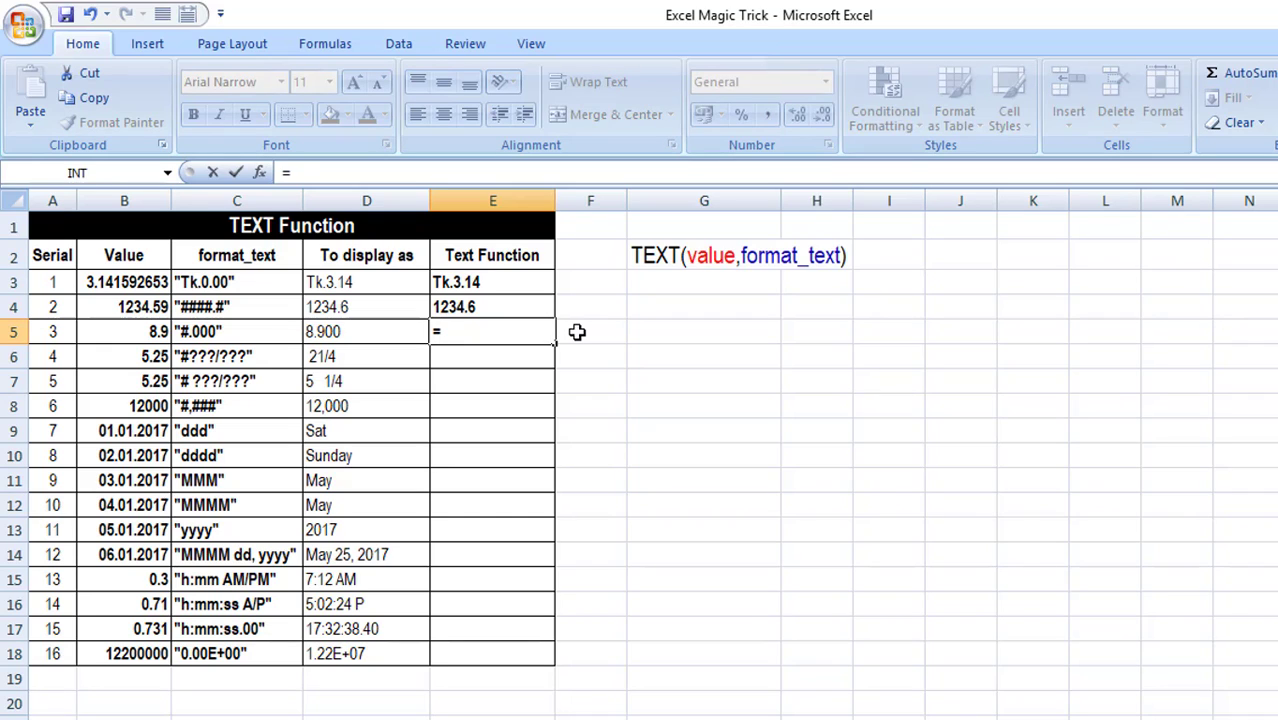
pyautogui.write('text')
pyautogui.press('Tab')
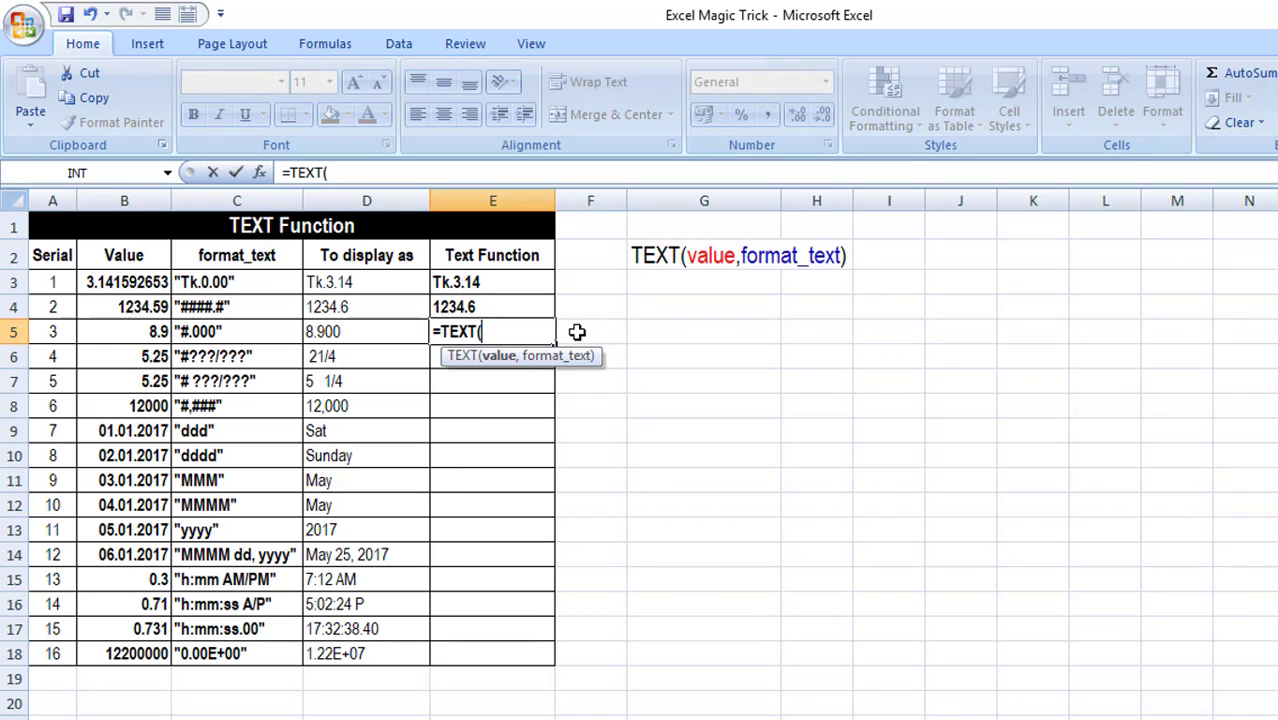
pyautogui.click(133, 333)
pyautogui.write(',')
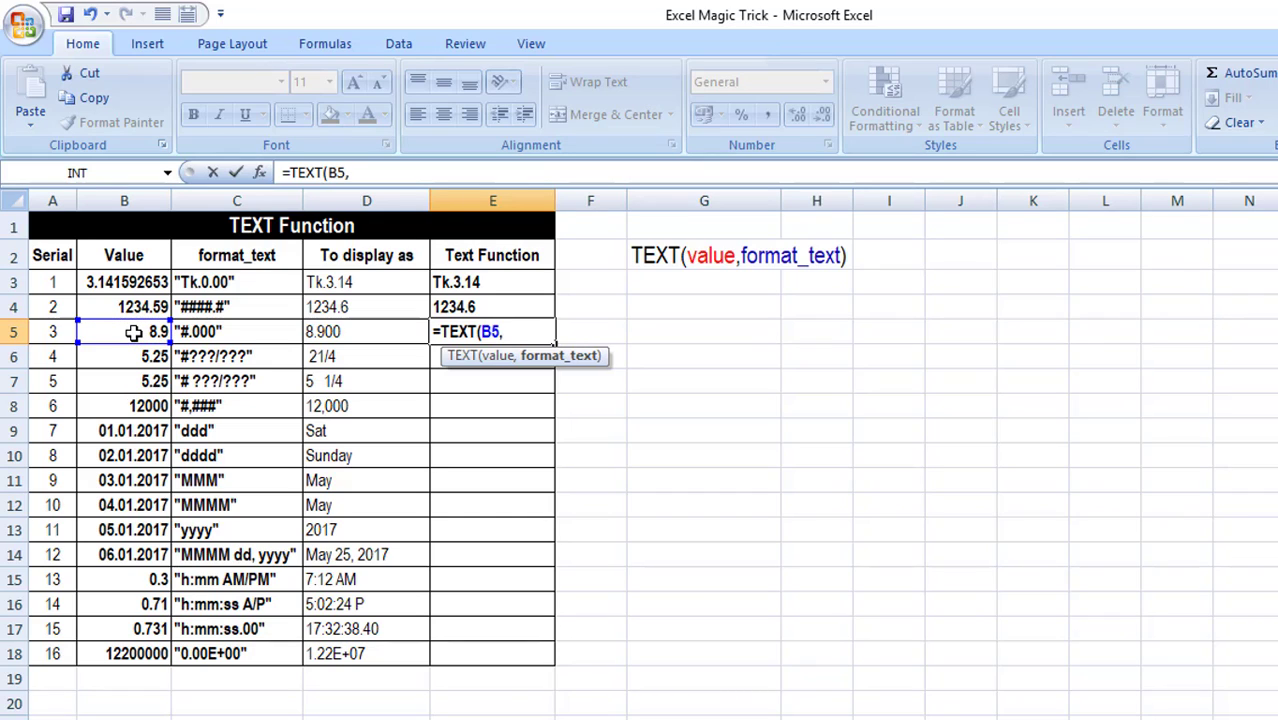
pyautogui.write('"#.000')
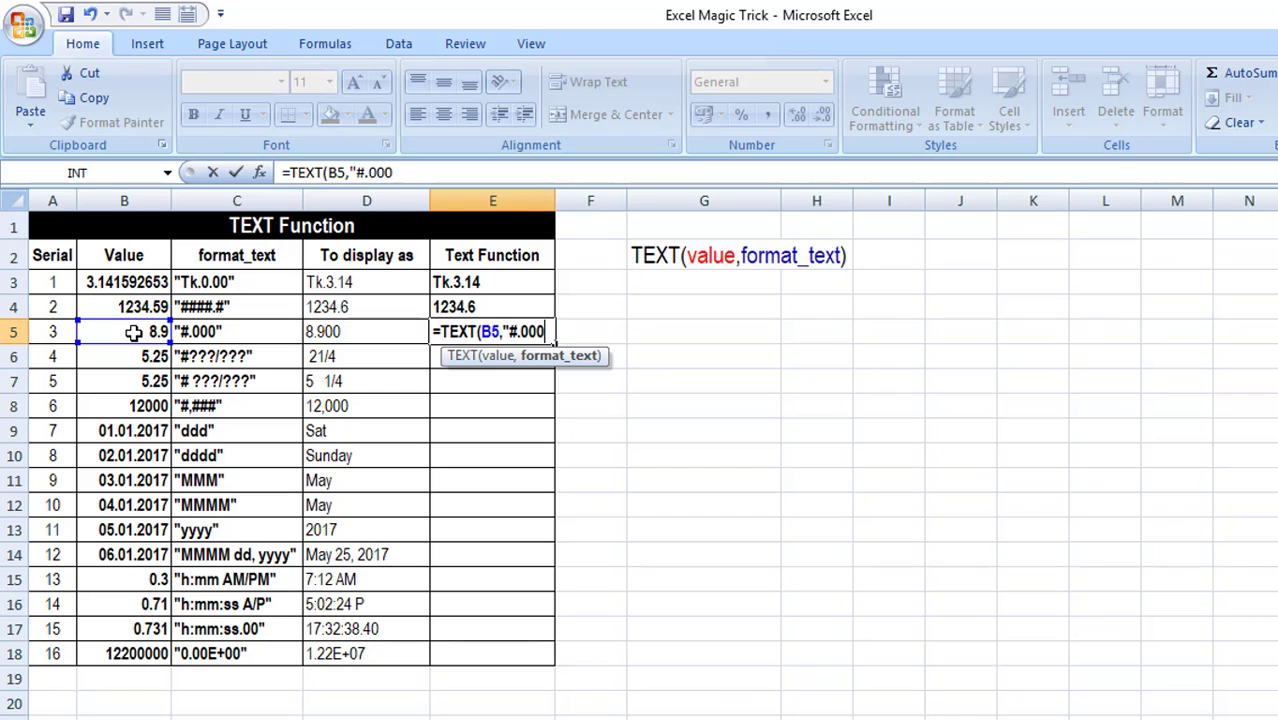
pyautogui.write('"')
pyautogui.write(')')
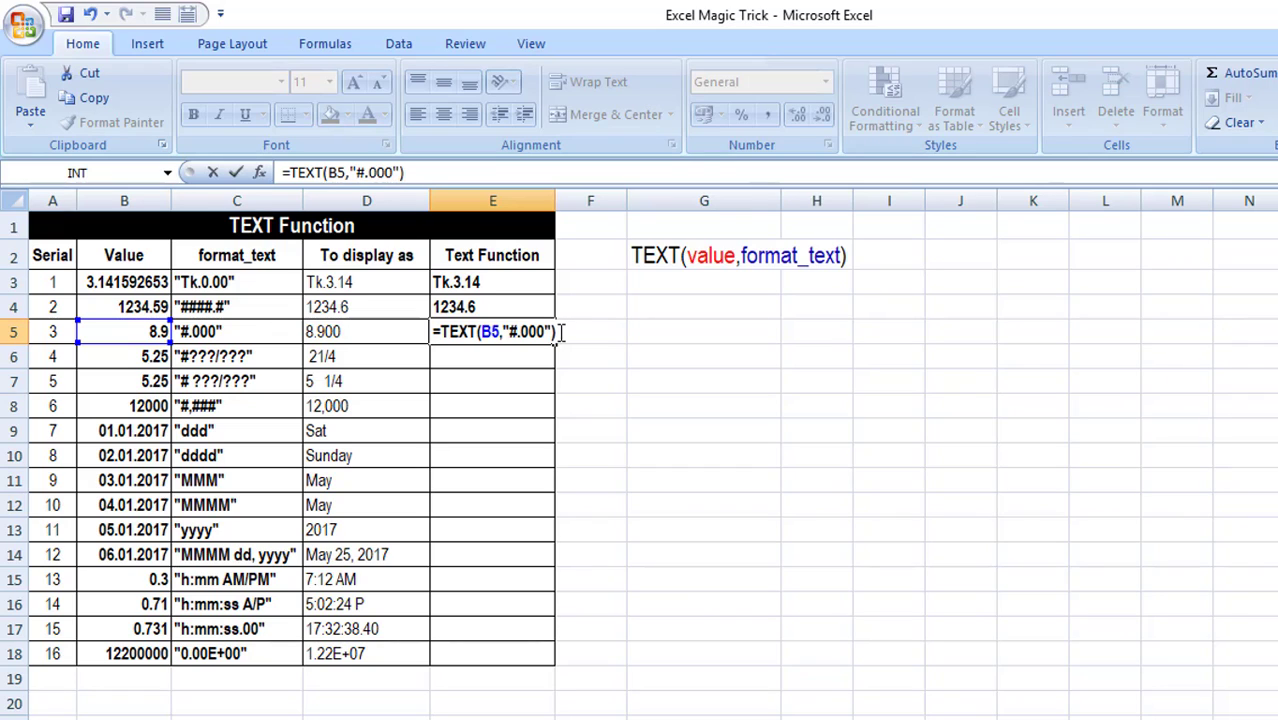
pyautogui.press('Return')
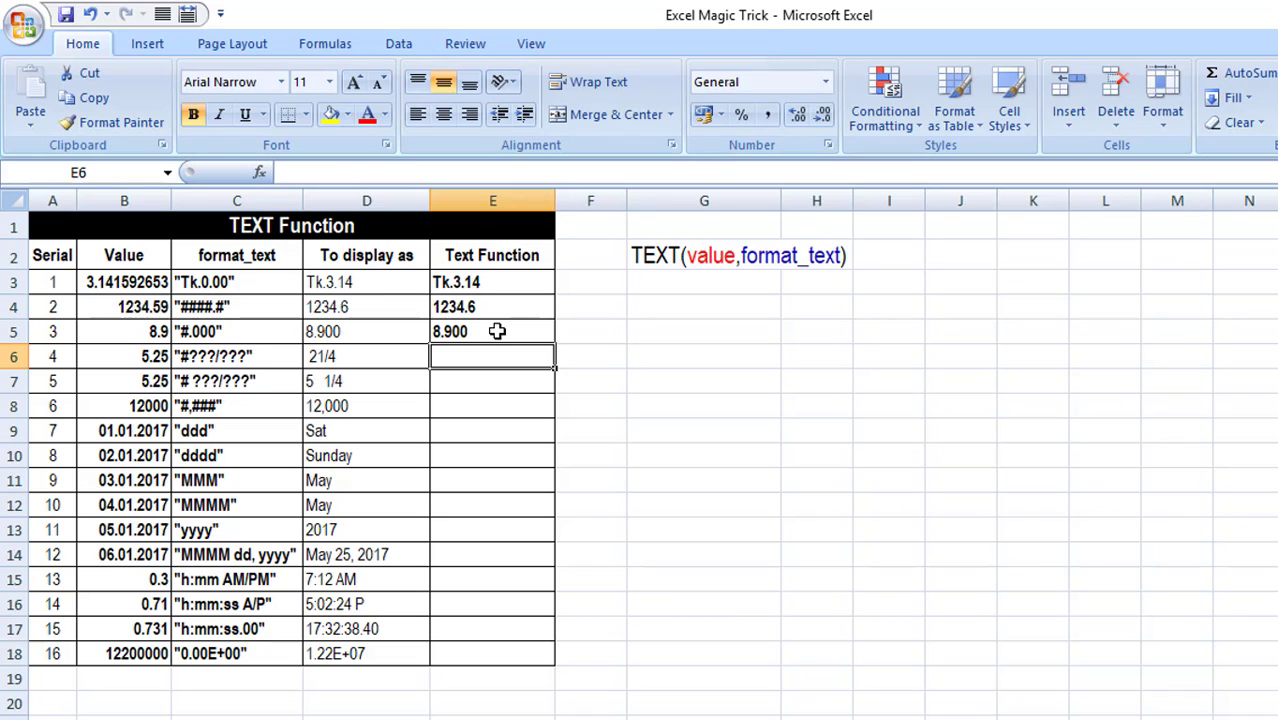
# - Try the format text "#.###" in the TEXT formula in cell E5
pyautogui.click(497, 331)
pyautogui.doubleClick(497, 331)
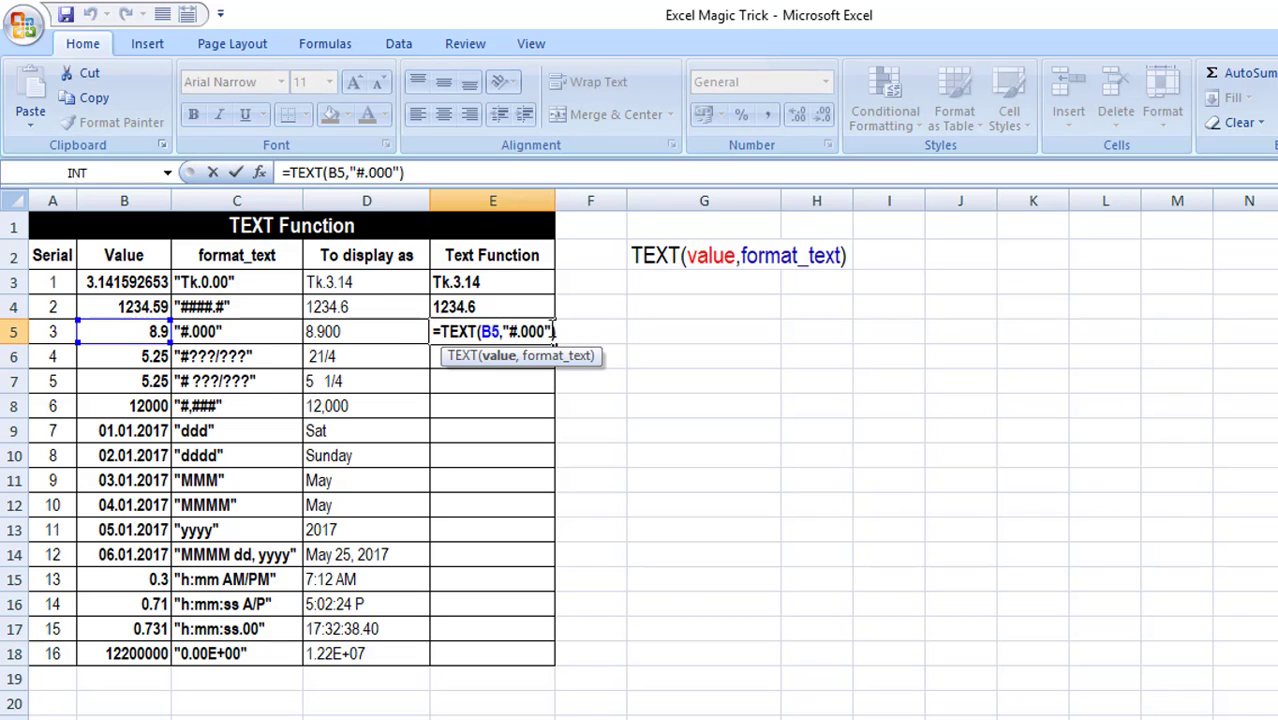
pyautogui.moveTo(520, 332); pyautogui.dragTo(546, 332)
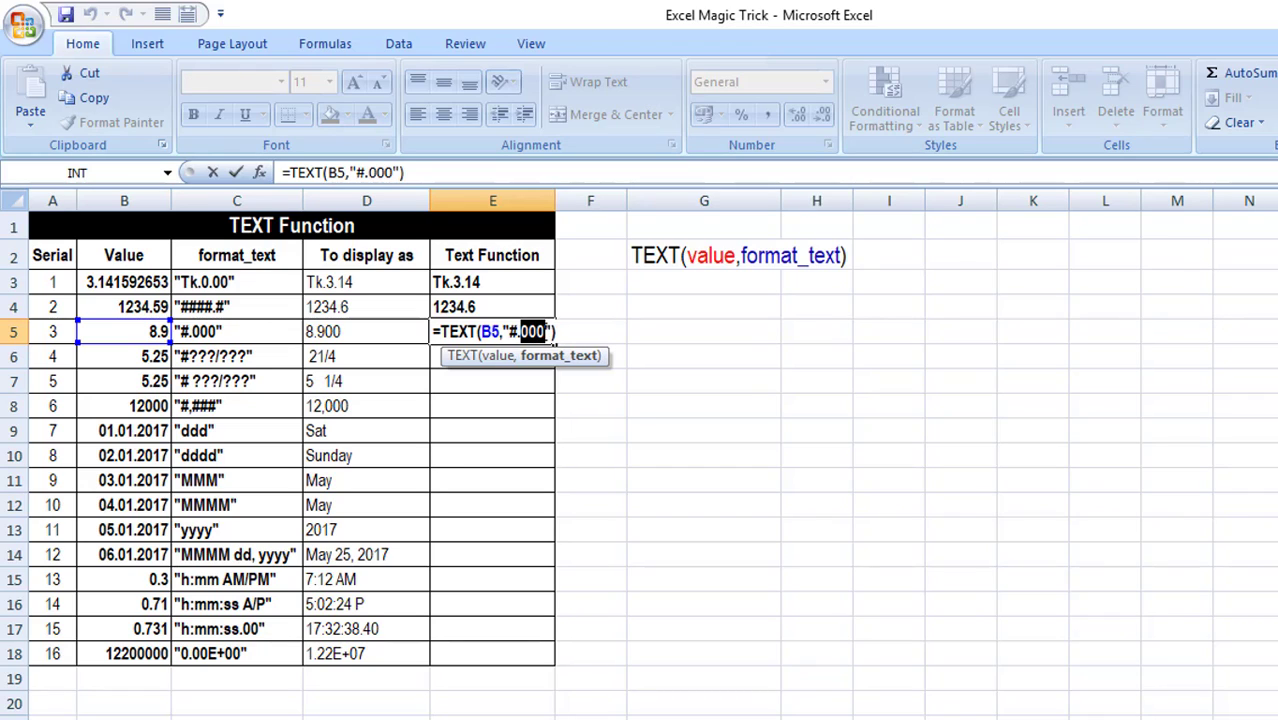
pyautogui.write('###')
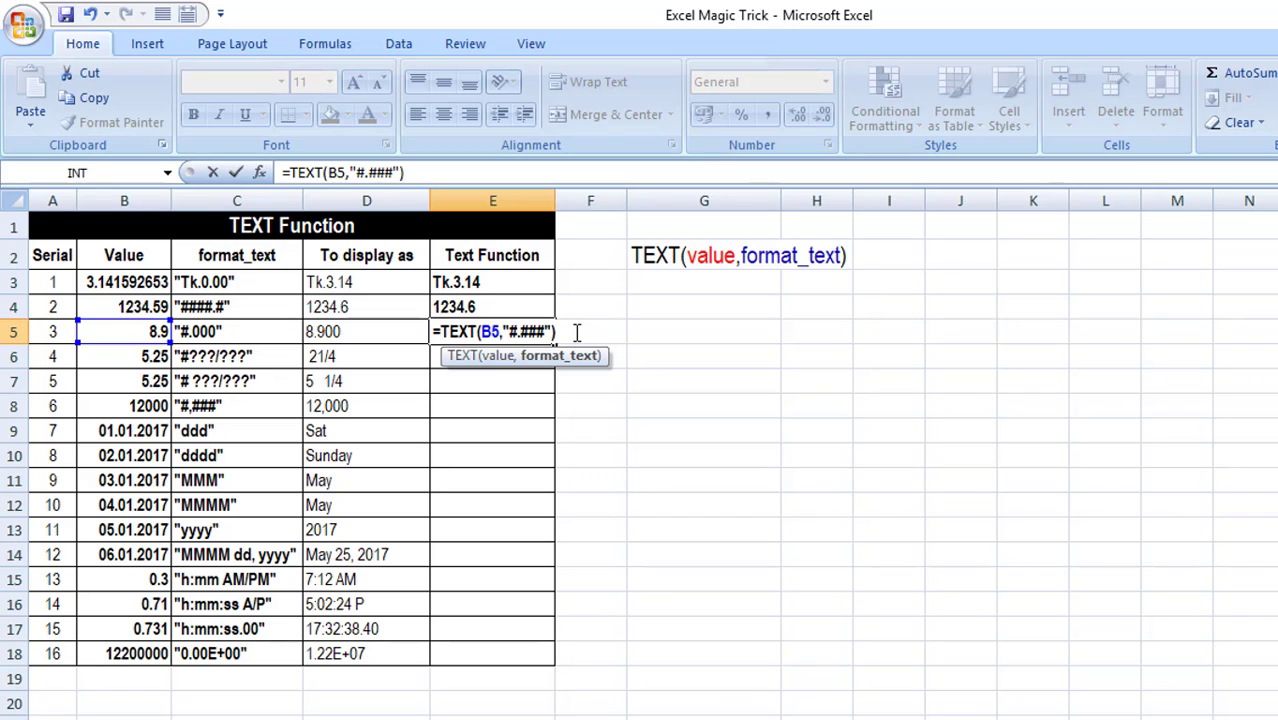
pyautogui.press('Return')
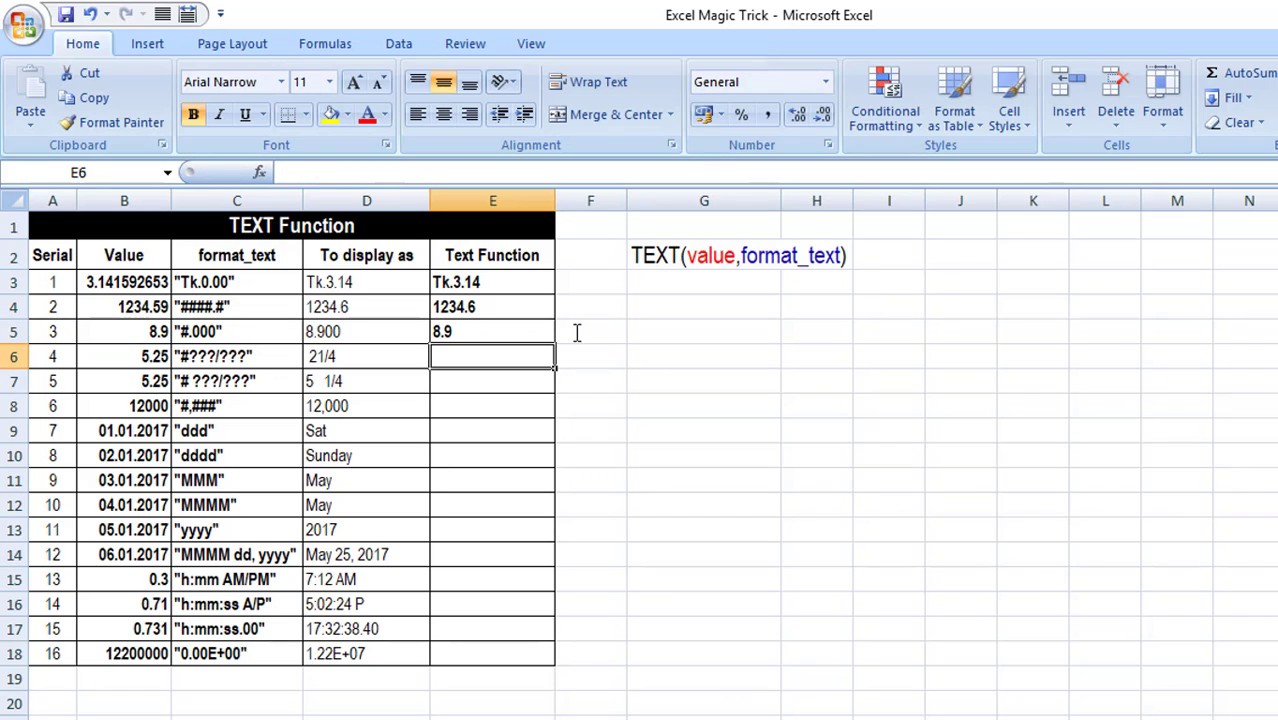
# - Change the format text in the E5 formula back to "#.000"
pyautogui.click(477, 331)
pyautogui.doubleClick(477, 331)
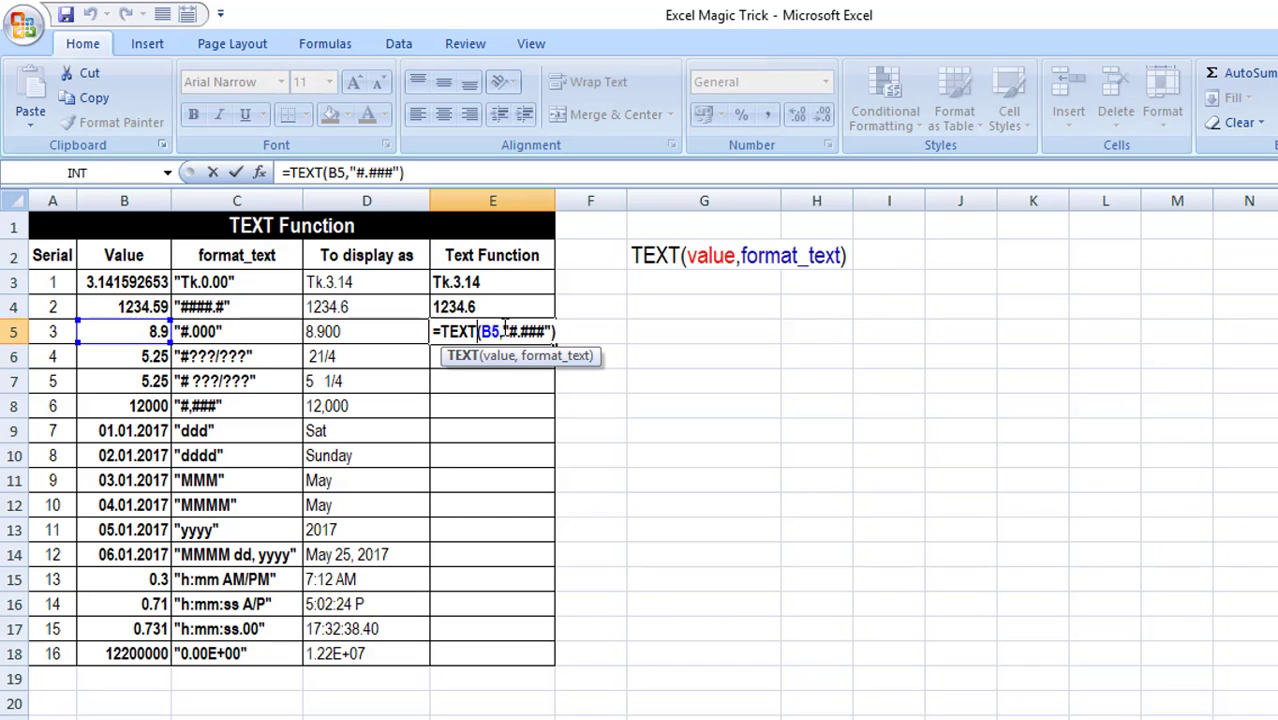
pyautogui.moveTo(521, 331); pyautogui.dragTo(550, 331)
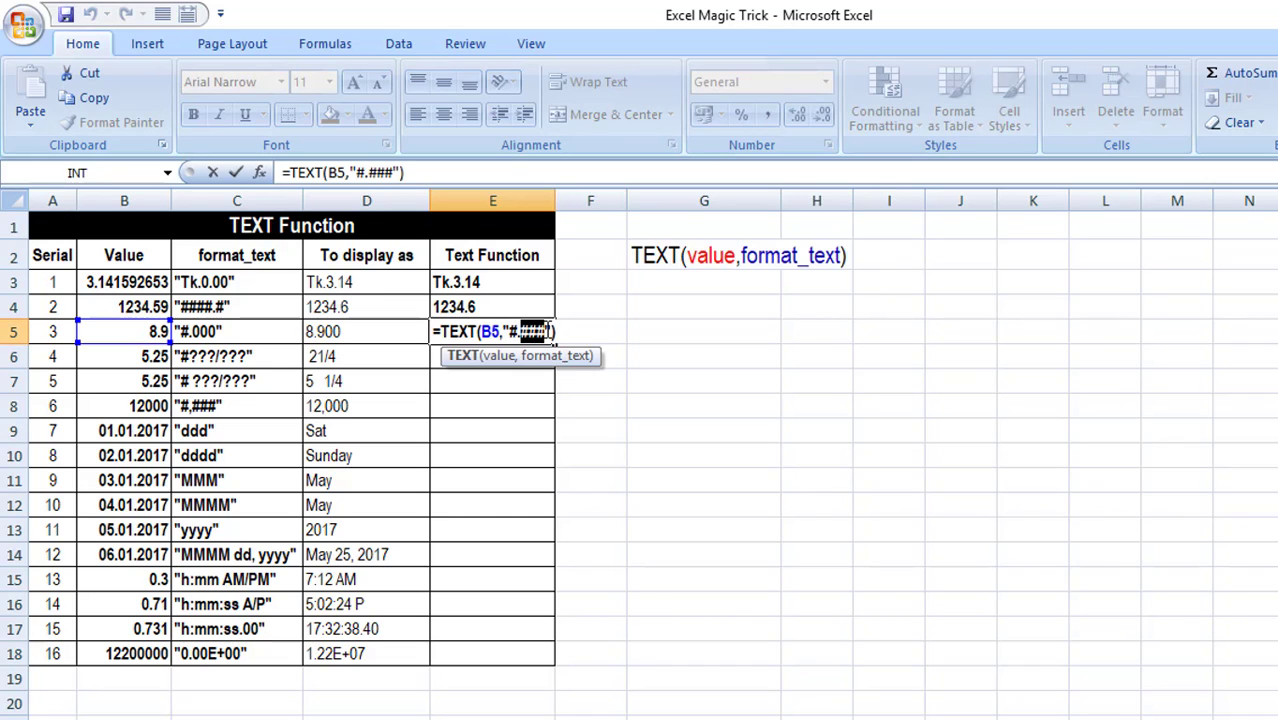
pyautogui.write('000')
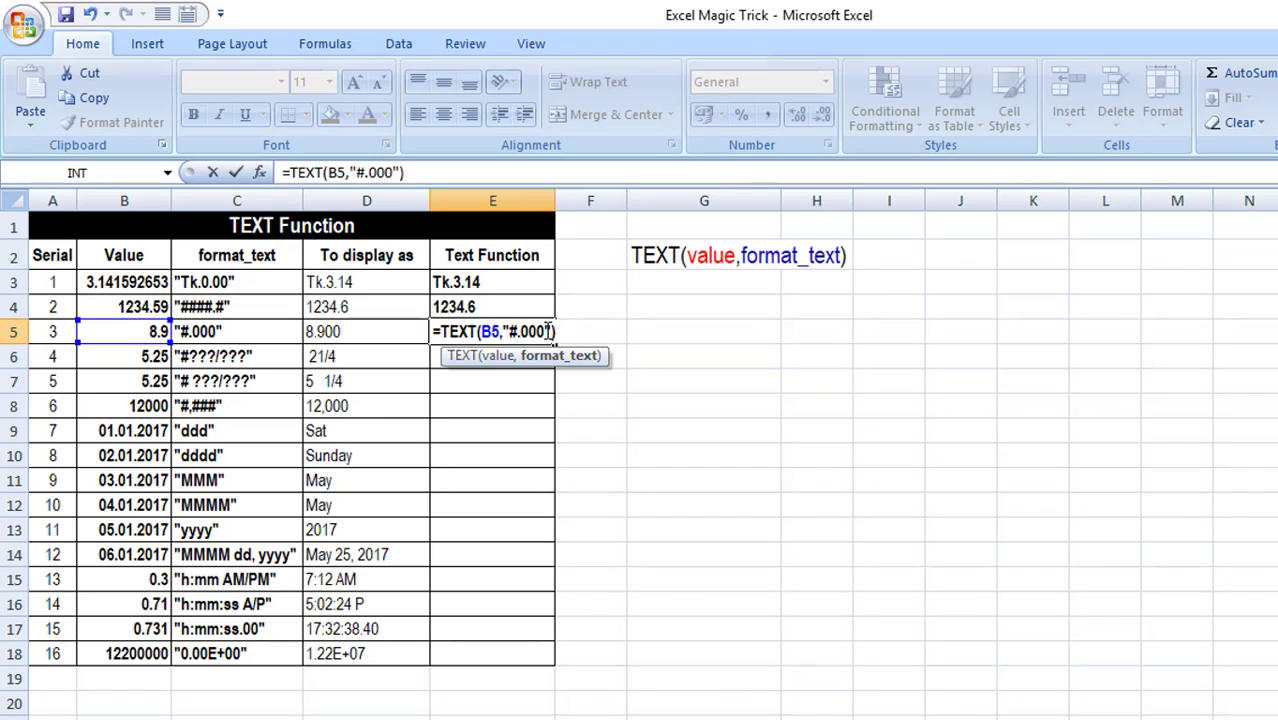
pyautogui.press('Return')
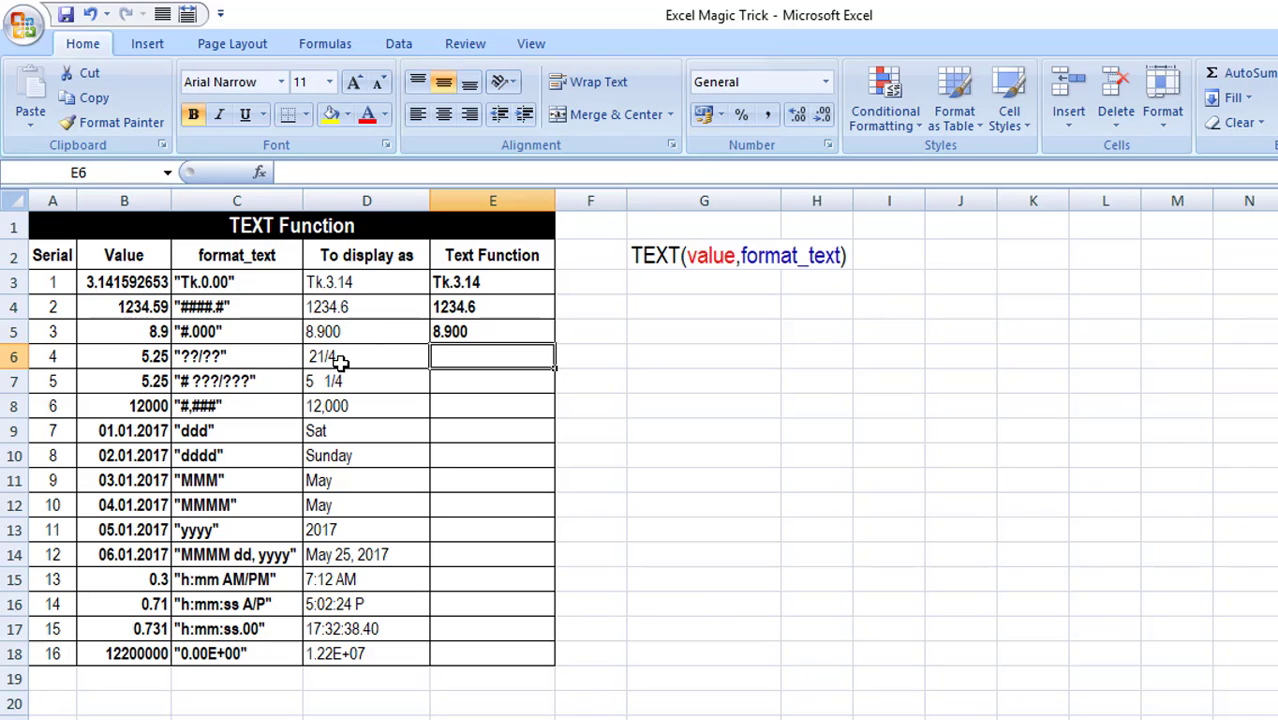
# - Enter the formula =TEXT(B6,"??/??") in cell E6 to format the value as an improper fraction
pyautogui.write('=')
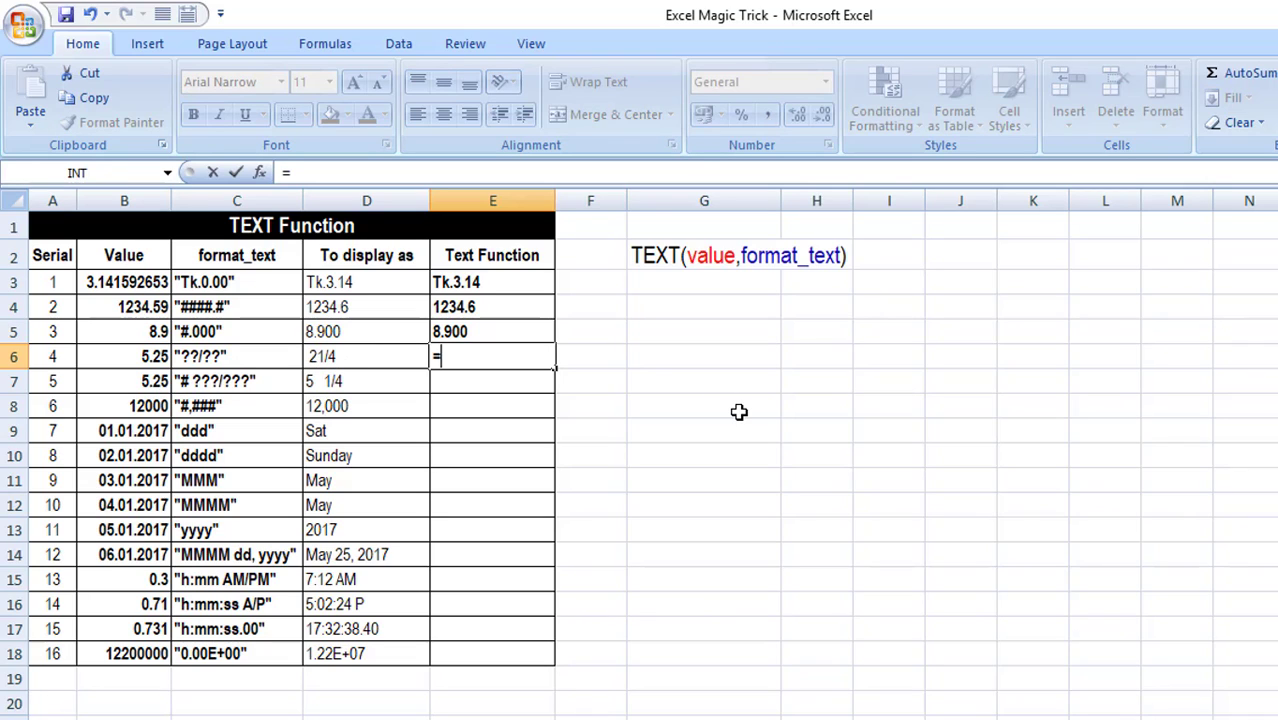
pyautogui.write('te')
pyautogui.press('Tab')
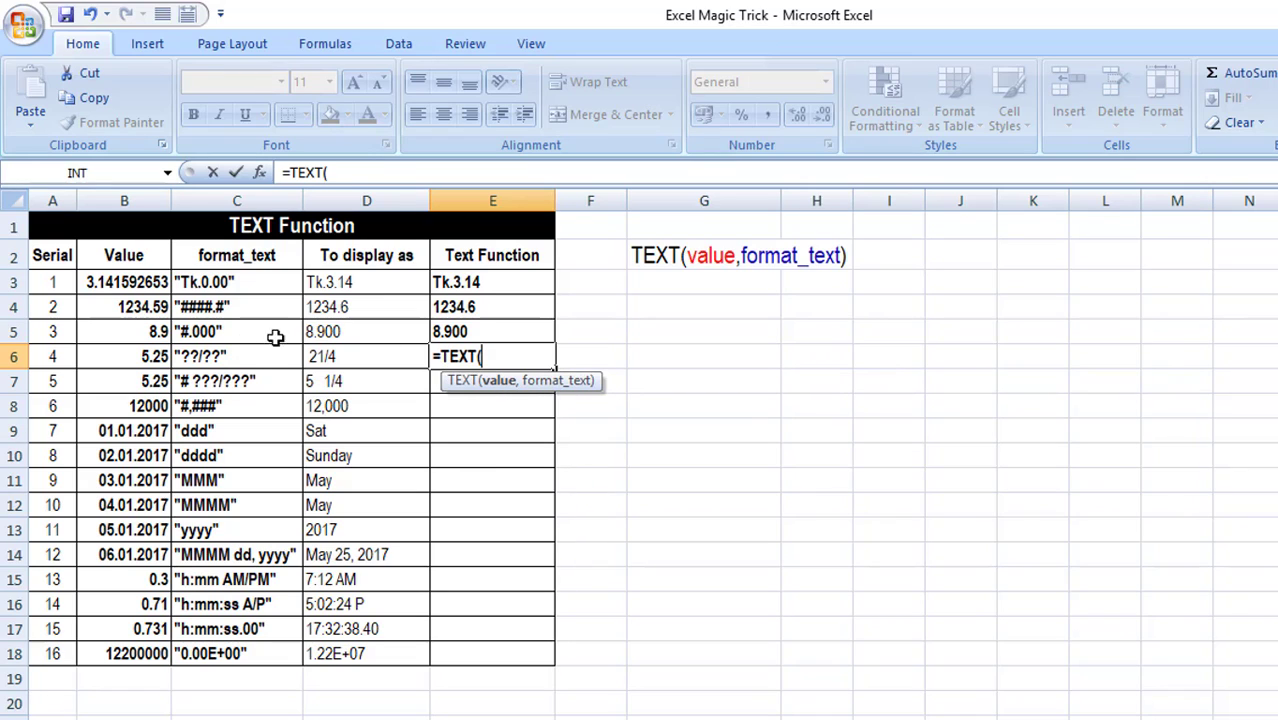
pyautogui.click(130, 357)
pyautogui.write(',"')
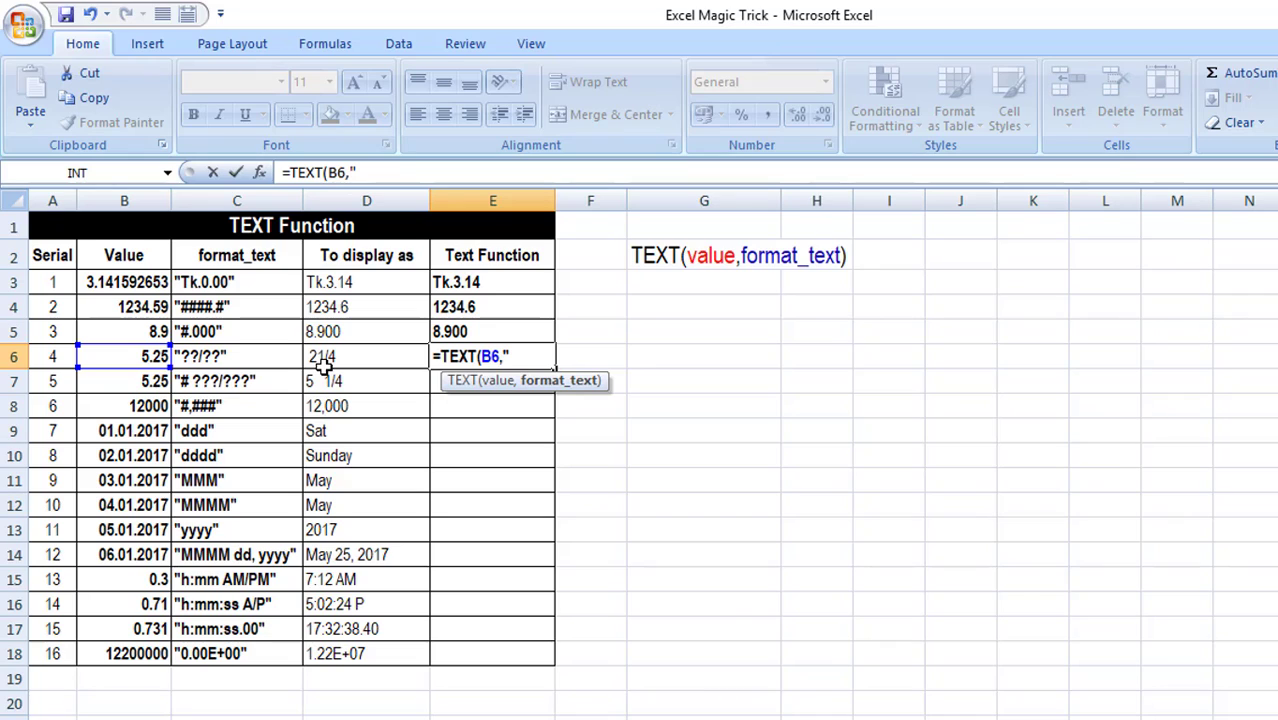
pyautogui.write('??/??')
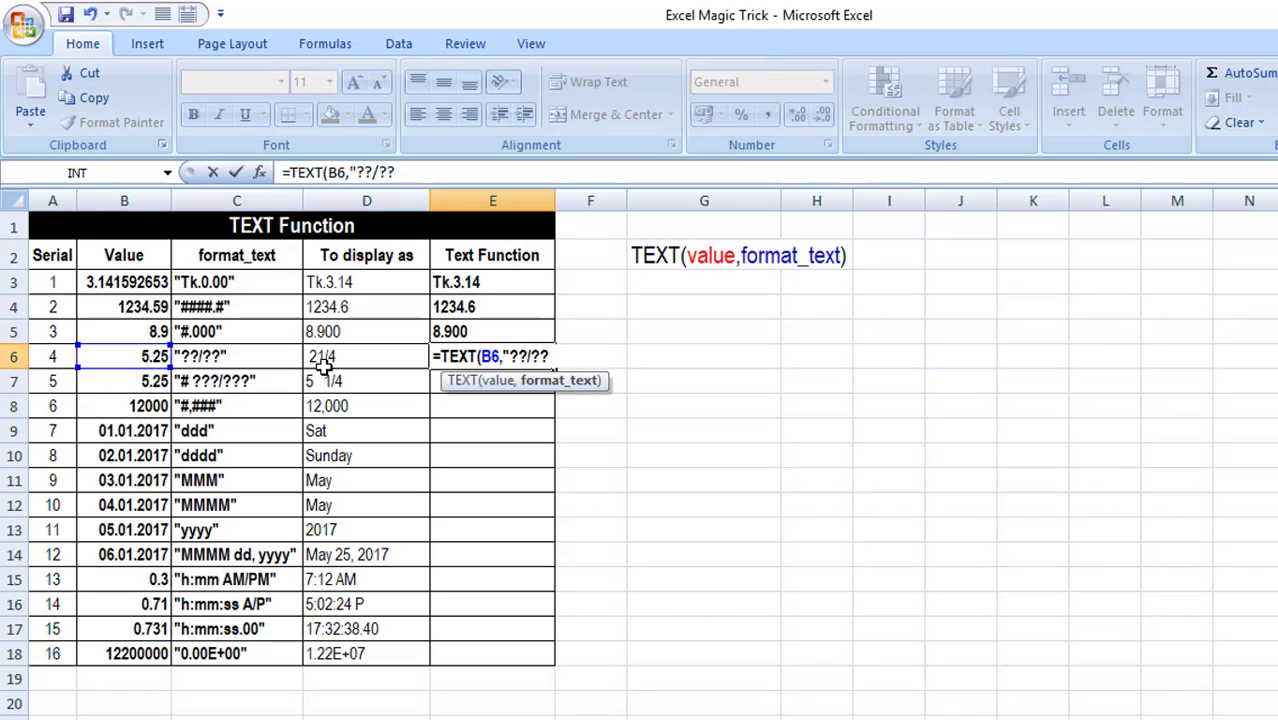
pyautogui.write('")')
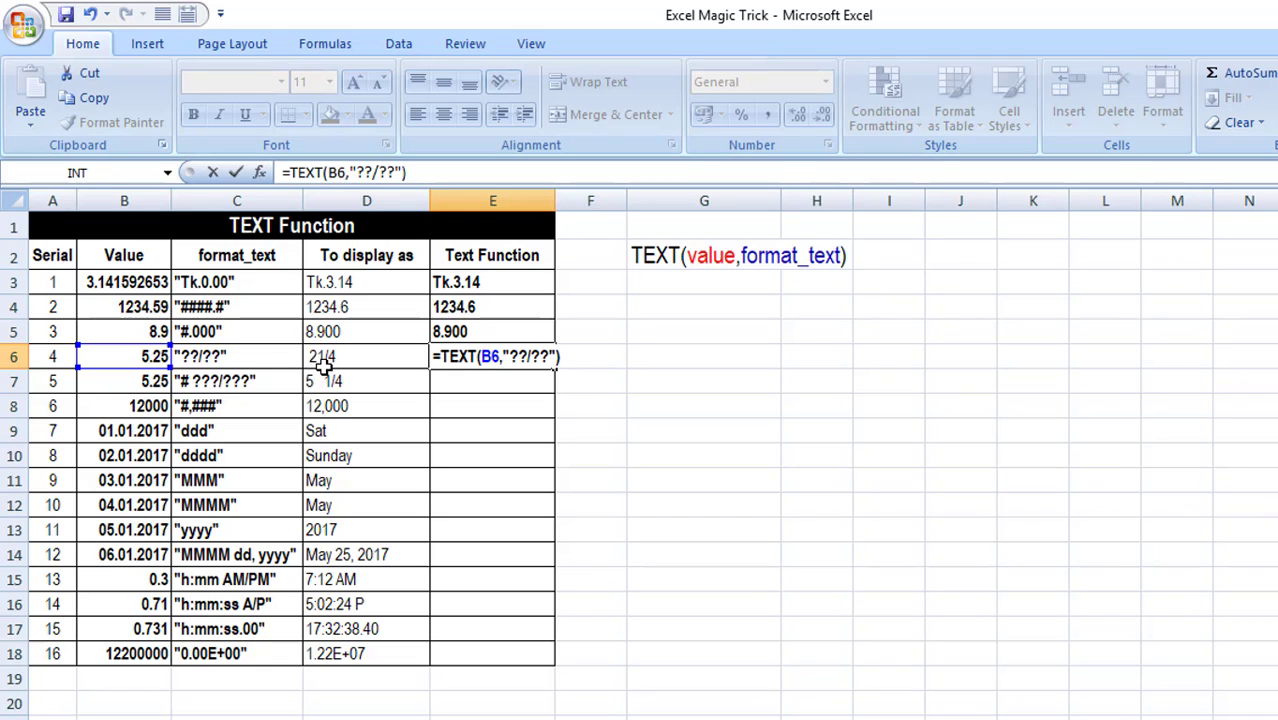
pyautogui.press('Return')
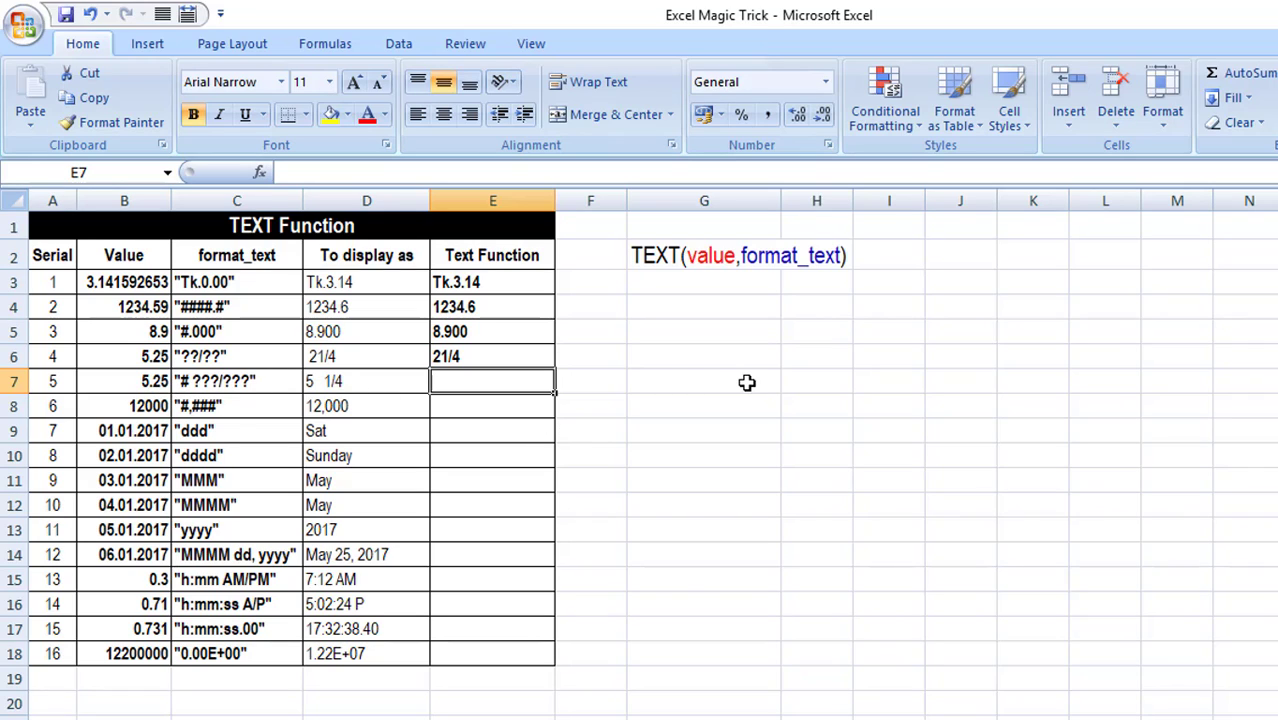
# - Enter the formula =TEXT(B7,"# ???/???") in cell E7 to format the value as a mixed fraction
pyautogui.write('=te')
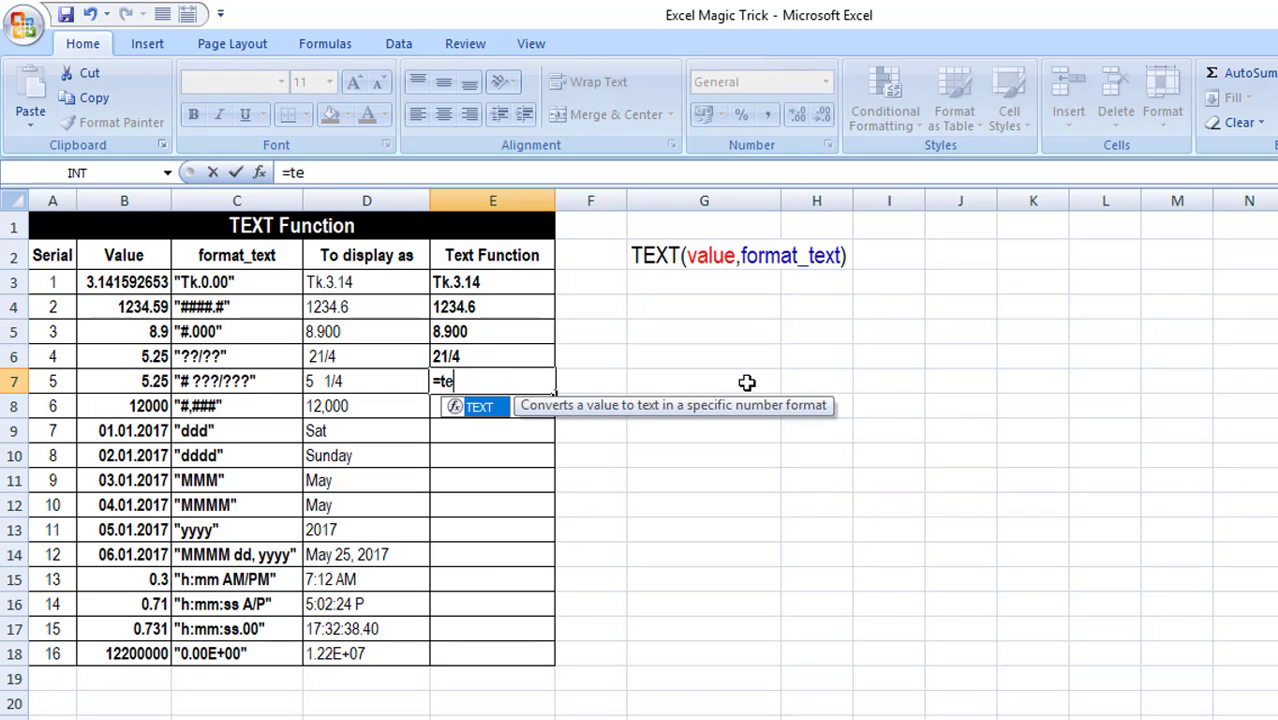
pyautogui.press('Tab')
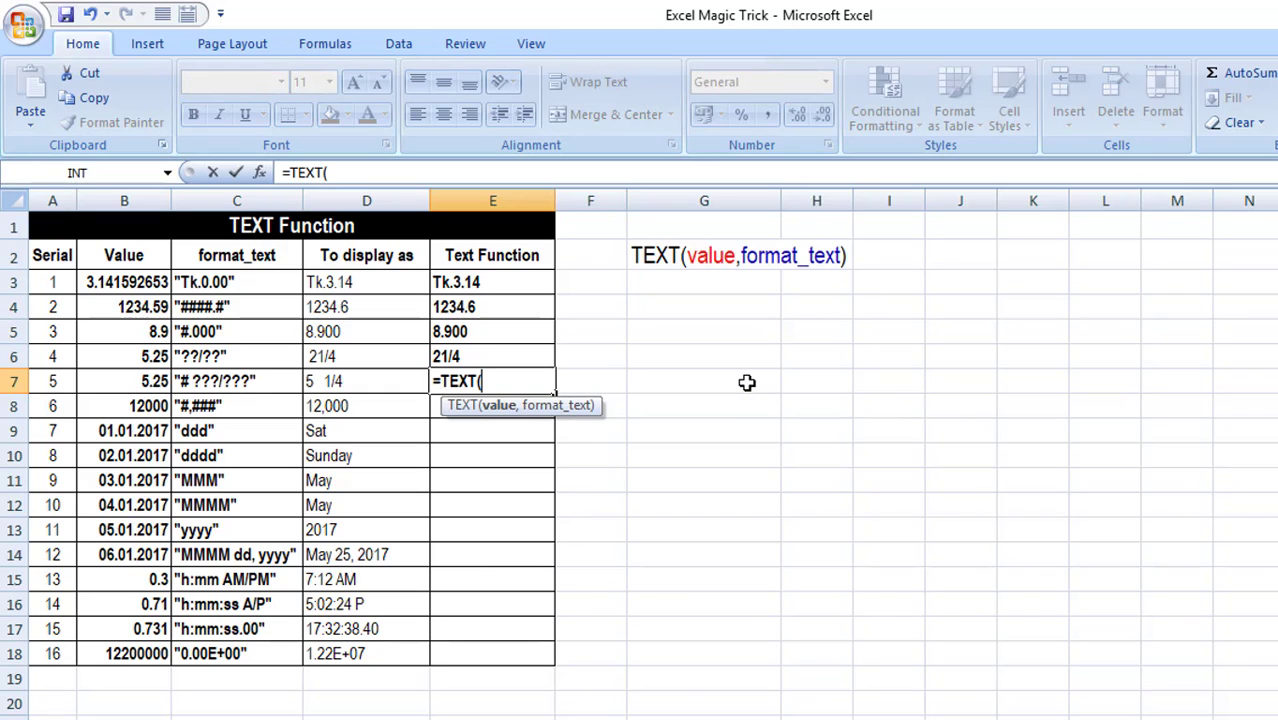
pyautogui.click(133, 381)
pyautogui.write(',')
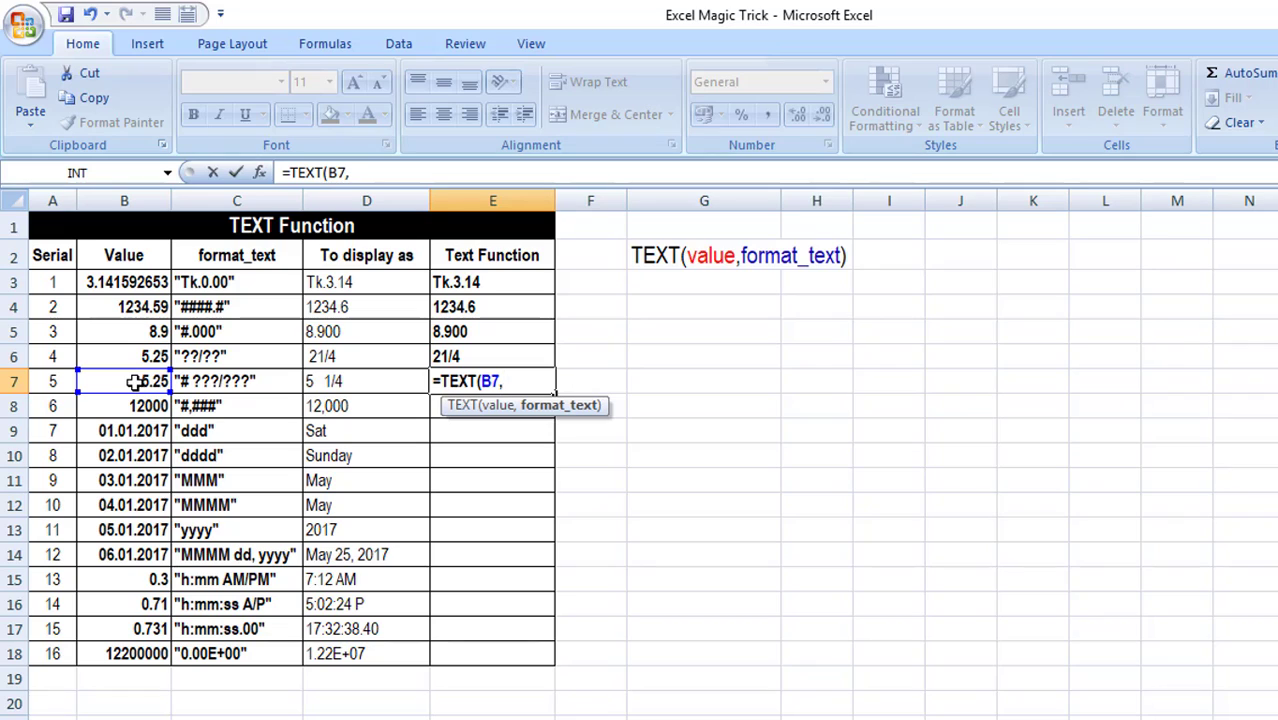
pyautogui.write('"')
pyautogui.write('#')
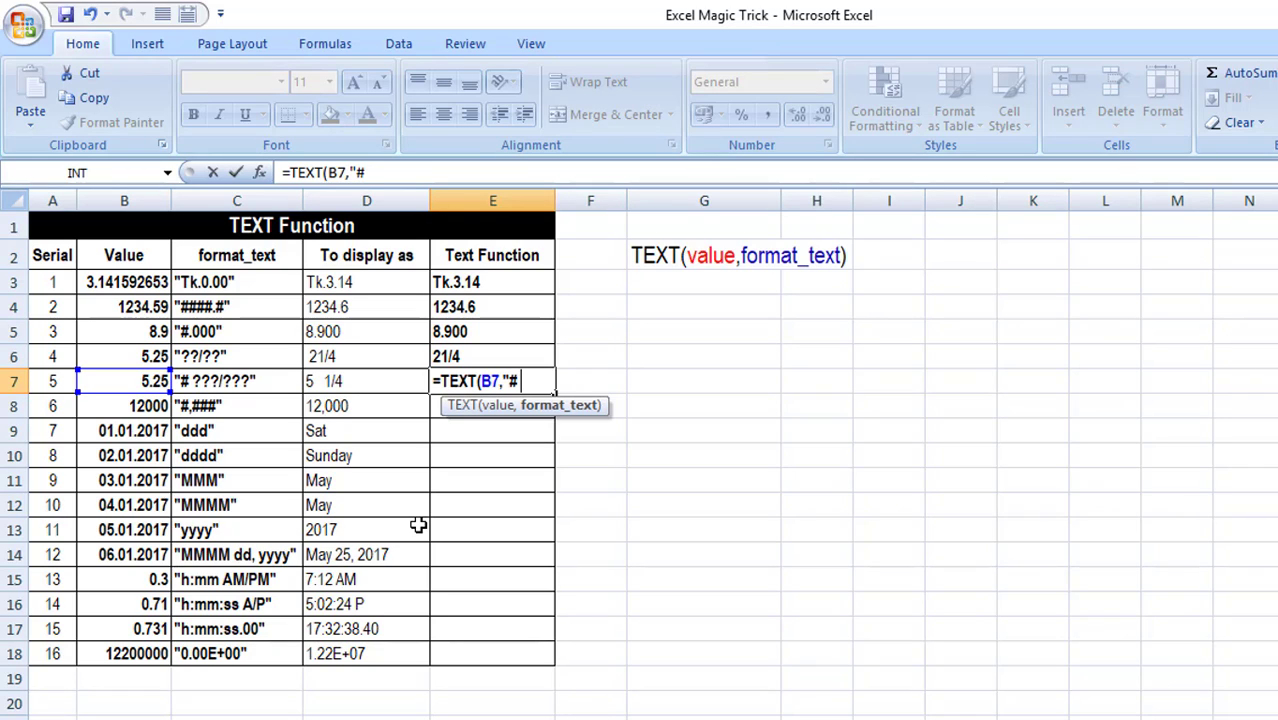
pyautogui.write('???/')
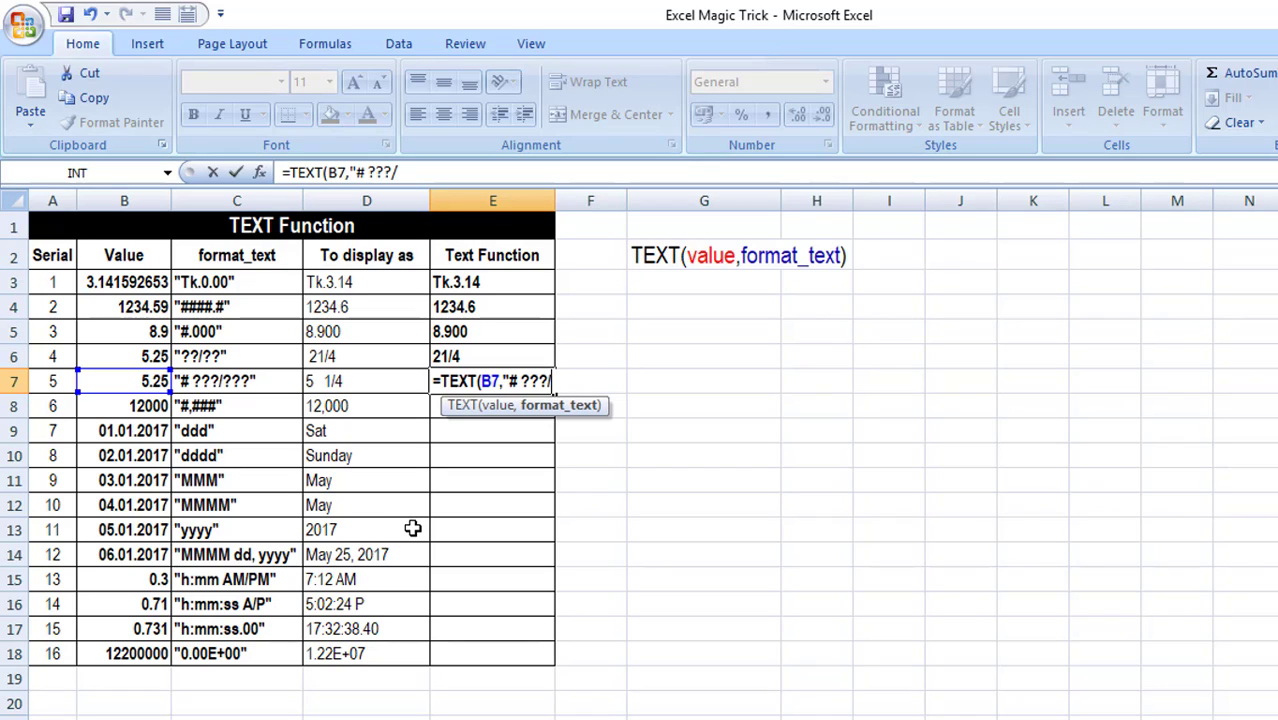
pyautogui.write('???")')
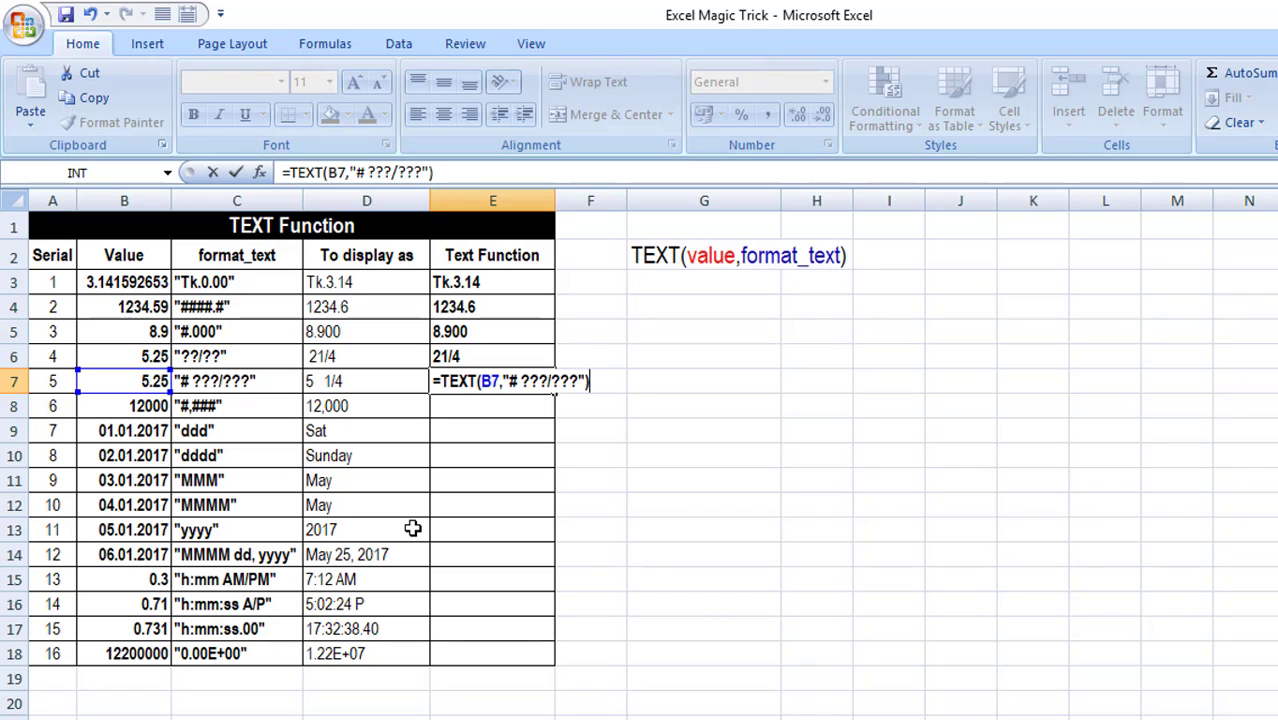
pyautogui.press('Return')
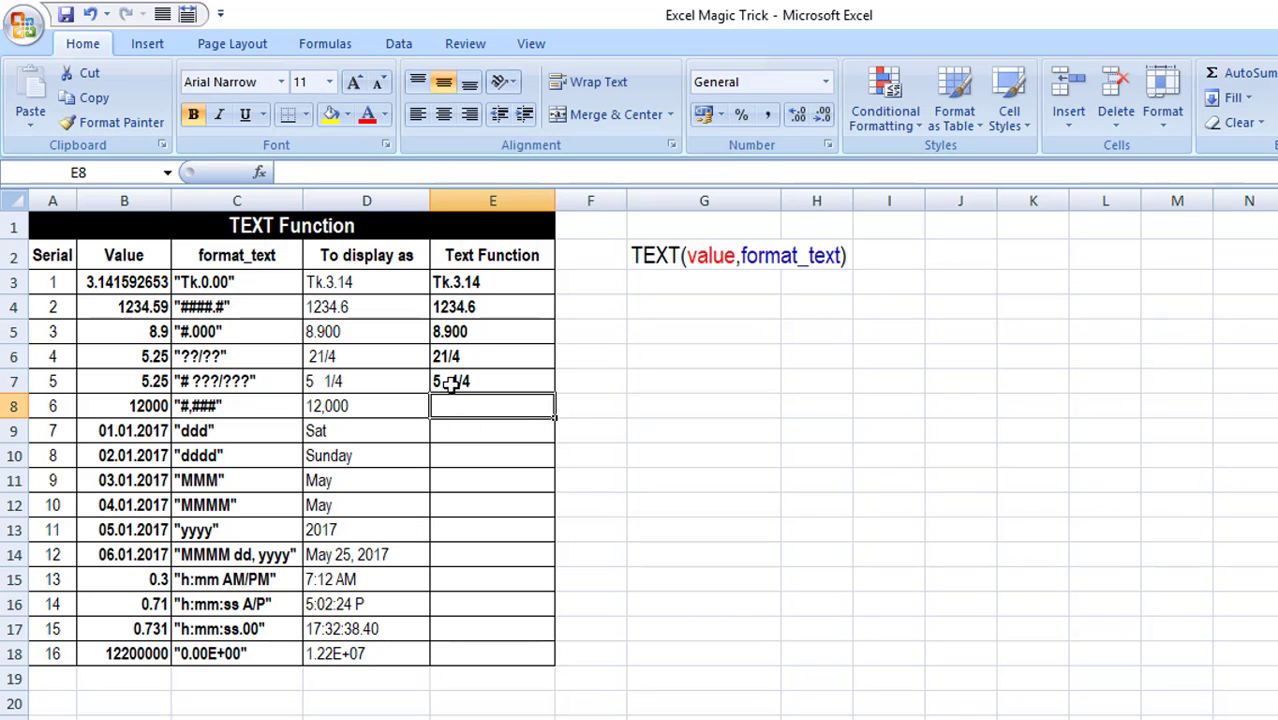